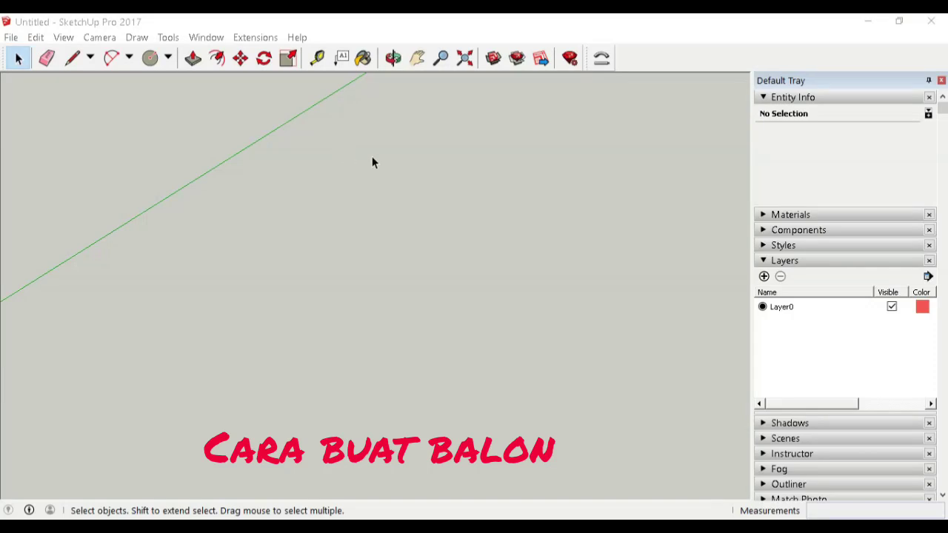
Step: Switch to Camera > Standard Views > Front and pan the scale figure to the left
{"action": "left_click", "coordinate": [66, 39]}
{"action": "mouse_move", "coordinate": [99, 37]}
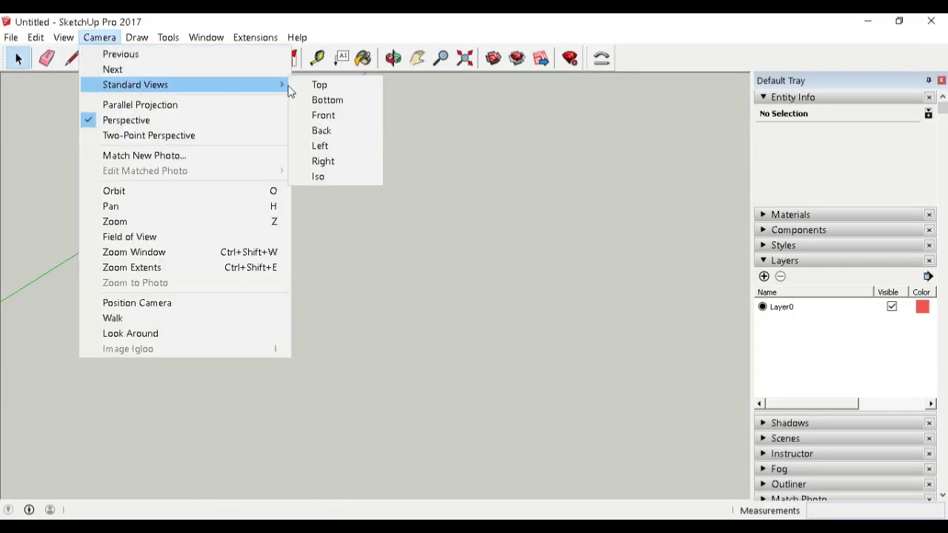
{"action": "mouse_move", "coordinate": [135, 85]}
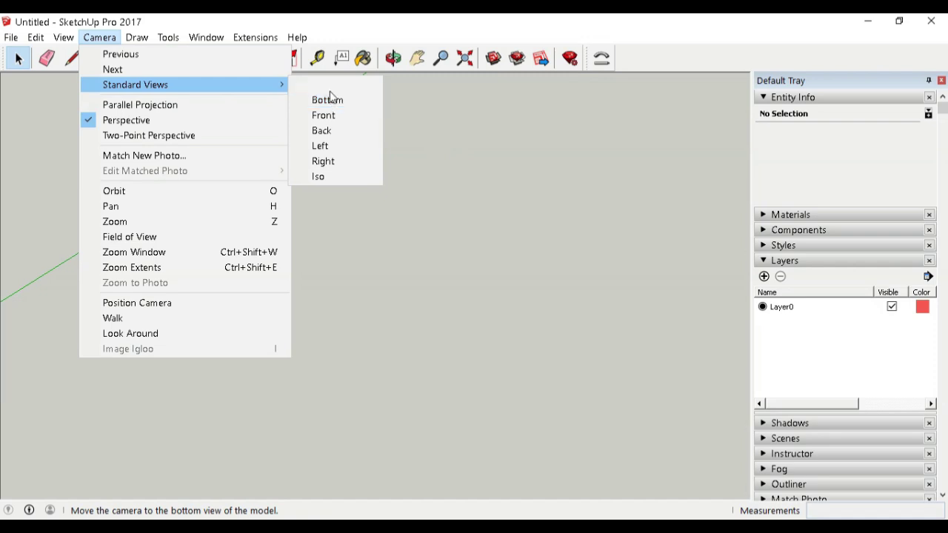
{"action": "left_click", "coordinate": [334, 117]}
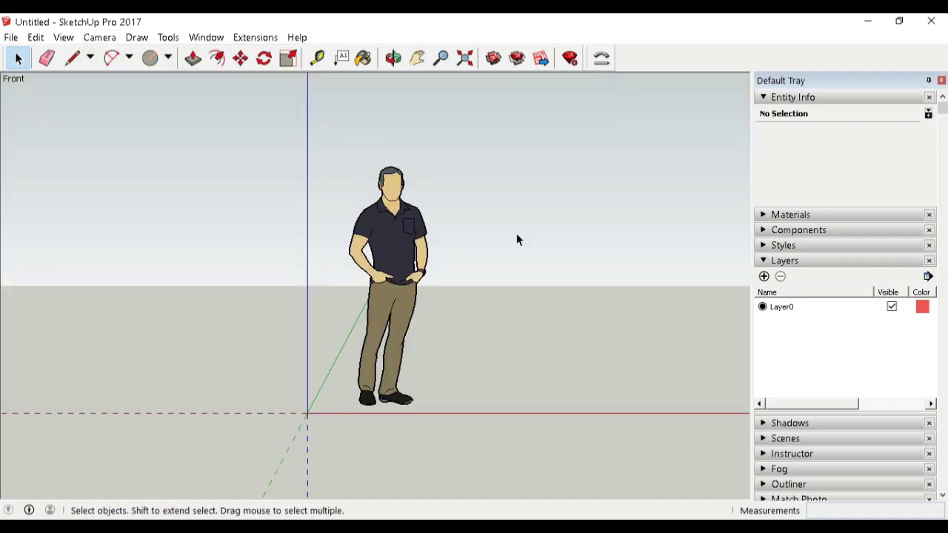
{"action": "key", "text": "h"}
{"action": "left_click_drag", "start_coordinate": [549, 231], "coordinate": [324, 243]}
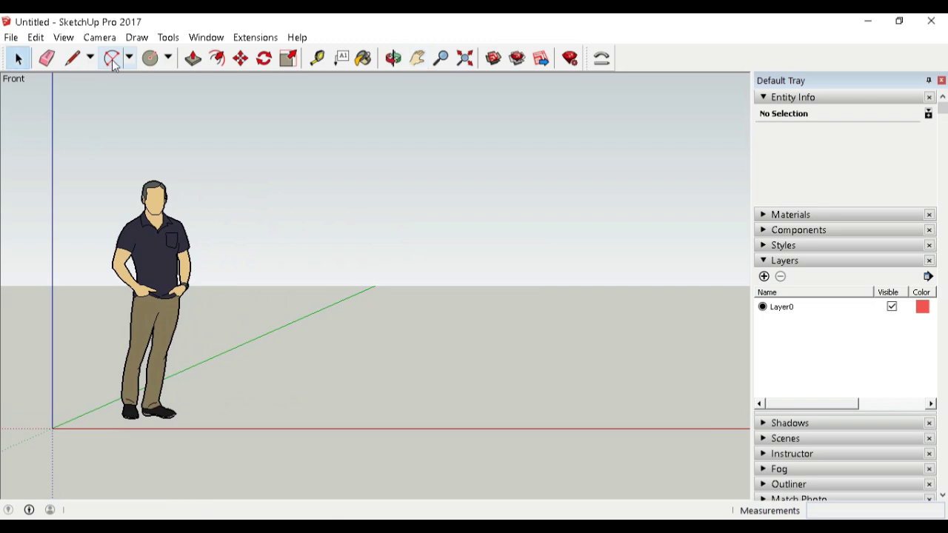
Step: Draw a tall vertical line on the blue axis to the right of the scale figure
{"action": "left_click", "coordinate": [72, 58]}
{"action": "left_click", "coordinate": [505, 153]}
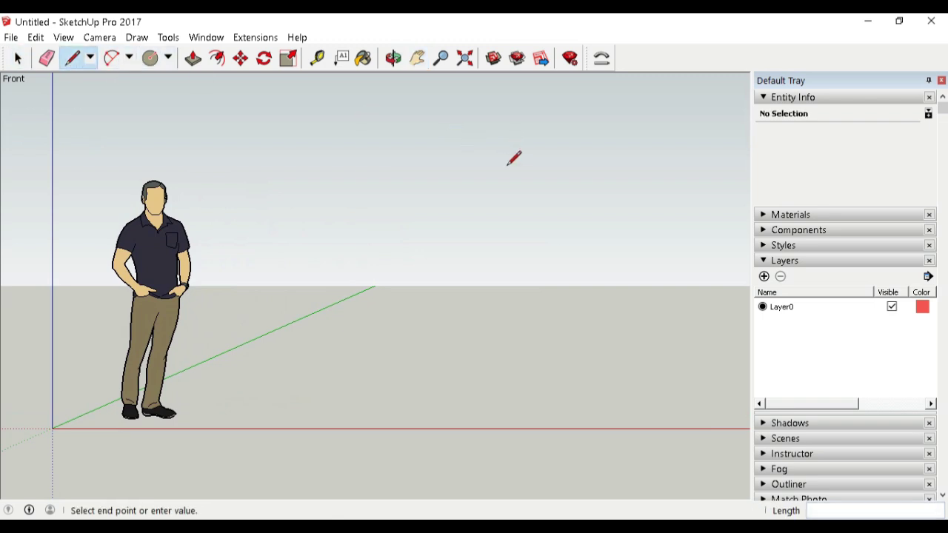
{"action": "left_click", "coordinate": [505, 259]}
{"action": "scroll", "coordinate": [508, 162], "scroll_direction": "up", "scroll_amount": 2}
{"action": "scroll", "coordinate": [514, 175], "scroll_direction": "up", "scroll_amount": 2}
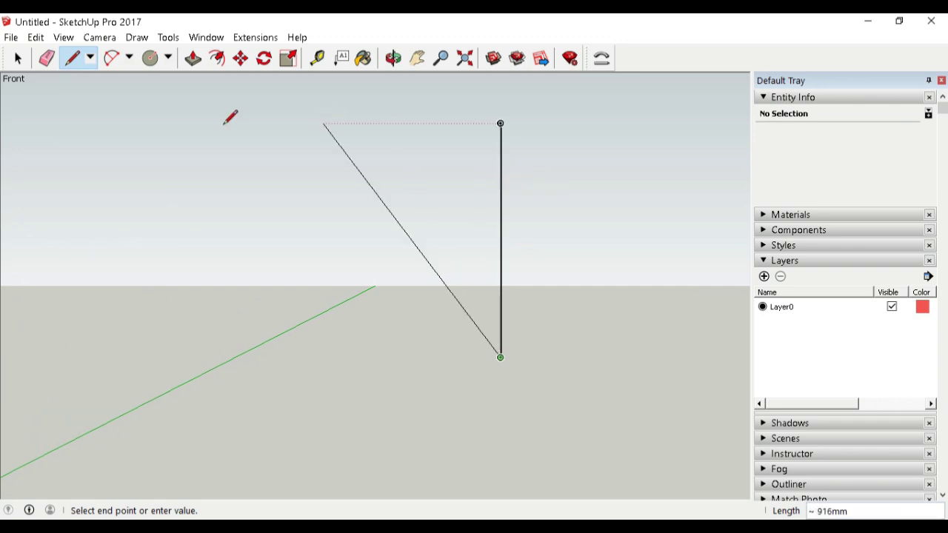
{"action": "key", "text": "space"}
Step: Bulge a half-circle arc from the line's top end partway down its length
{"action": "left_click", "coordinate": [112, 57]}
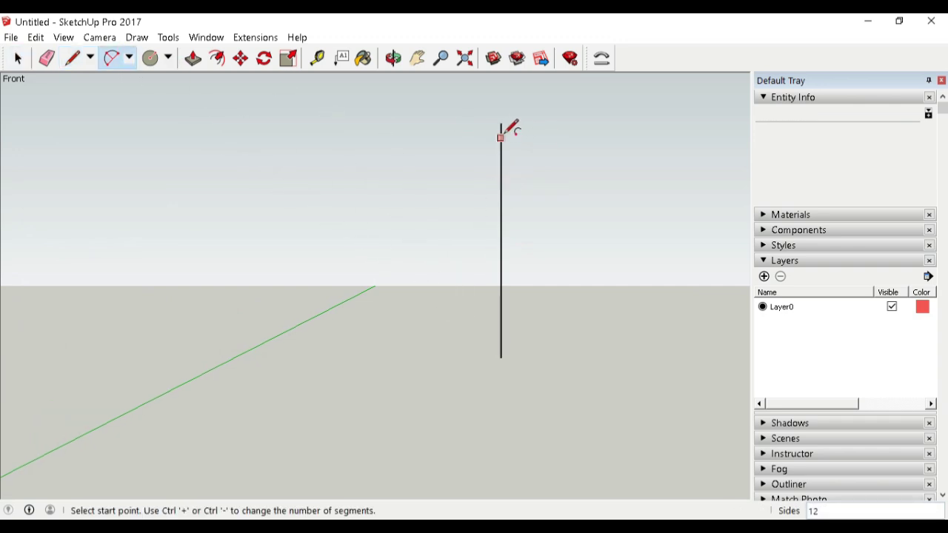
{"action": "left_click", "coordinate": [502, 123]}
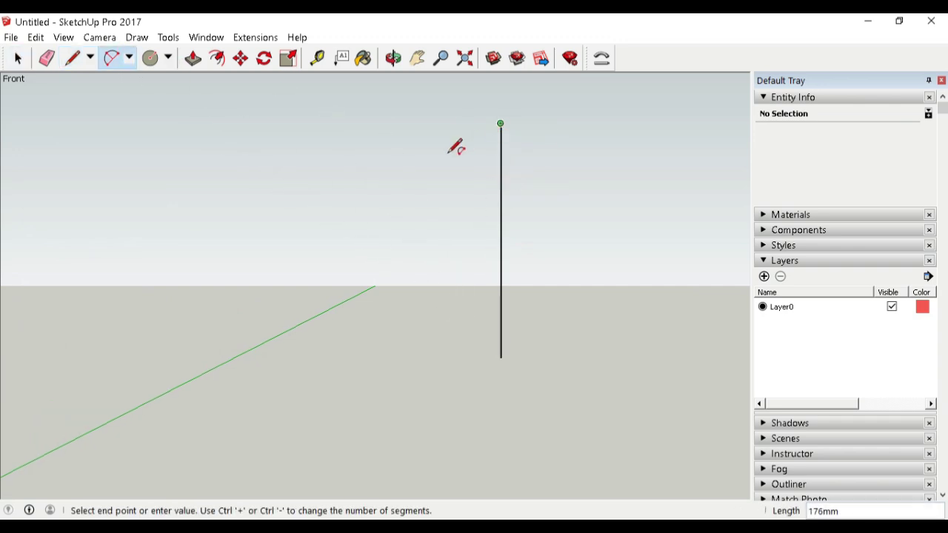
{"action": "left_click", "coordinate": [501, 298]}
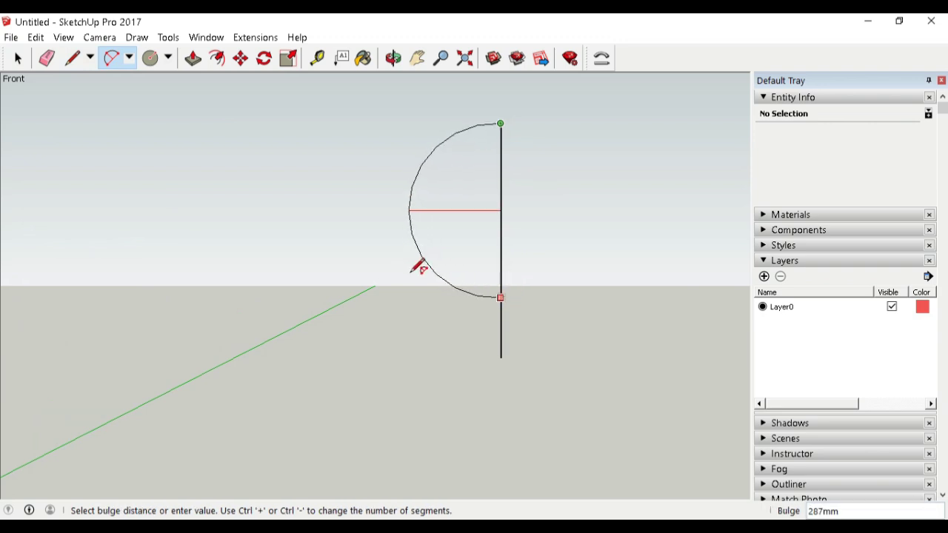
{"action": "left_click", "coordinate": [415, 274]}
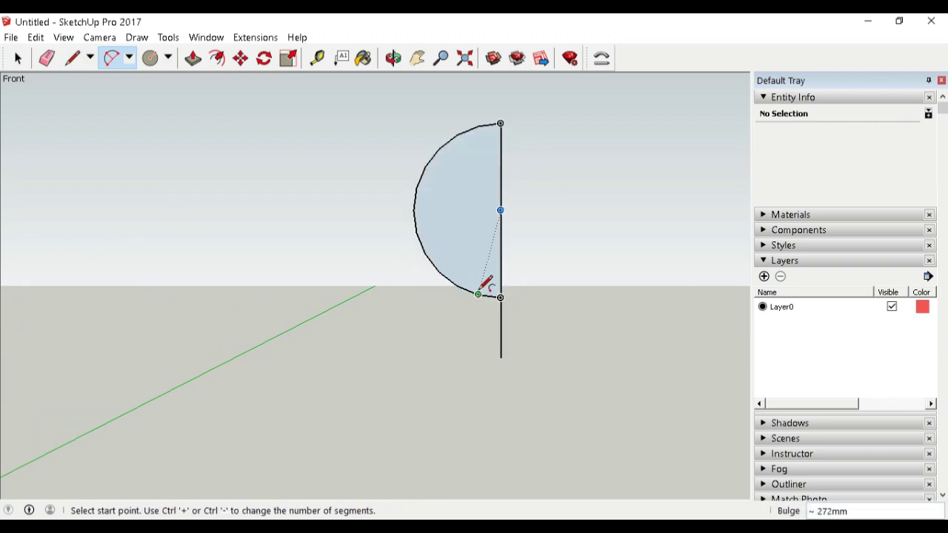
Step: Draw an inward-curving neck arc from the line's bottom to the half-circle, redoing the first attempt
{"action": "left_click", "coordinate": [500, 358]}
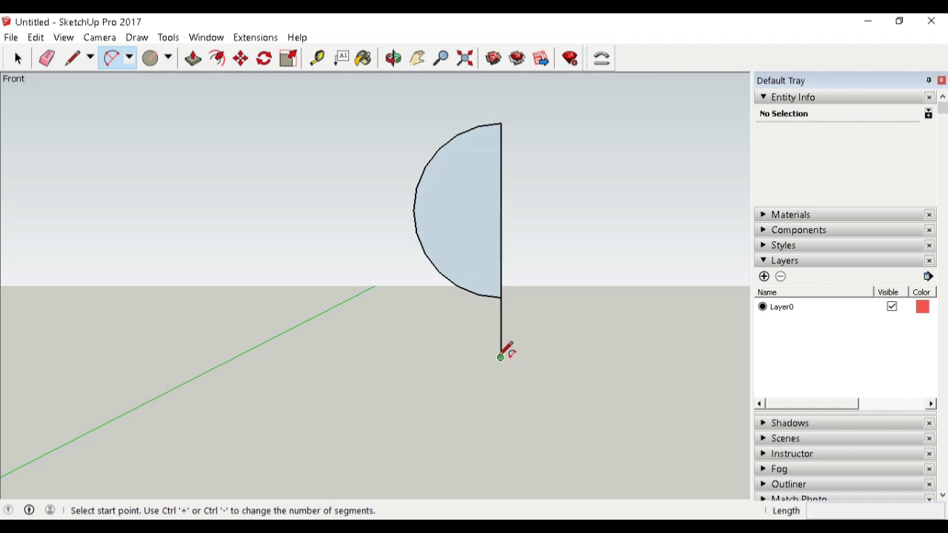
{"action": "left_click", "coordinate": [457, 286]}
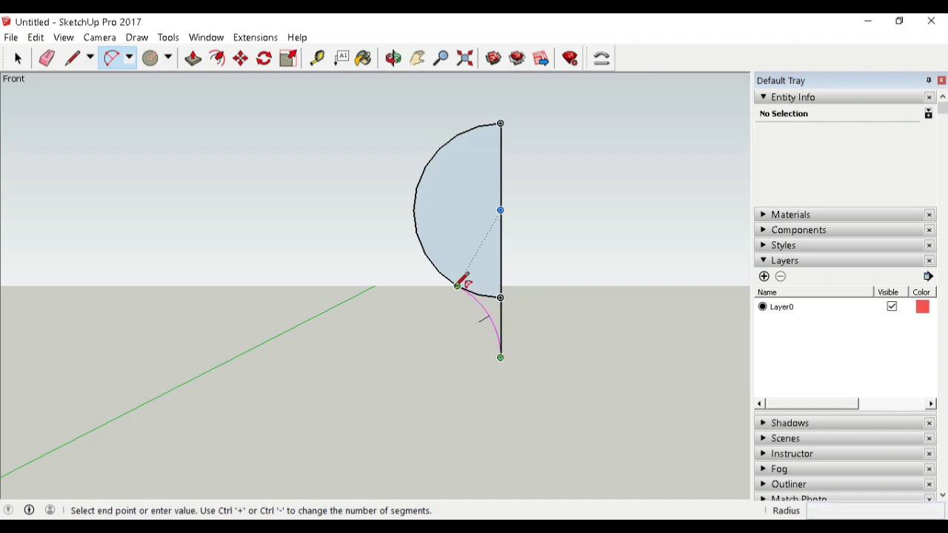
{"action": "left_click", "coordinate": [459, 285]}
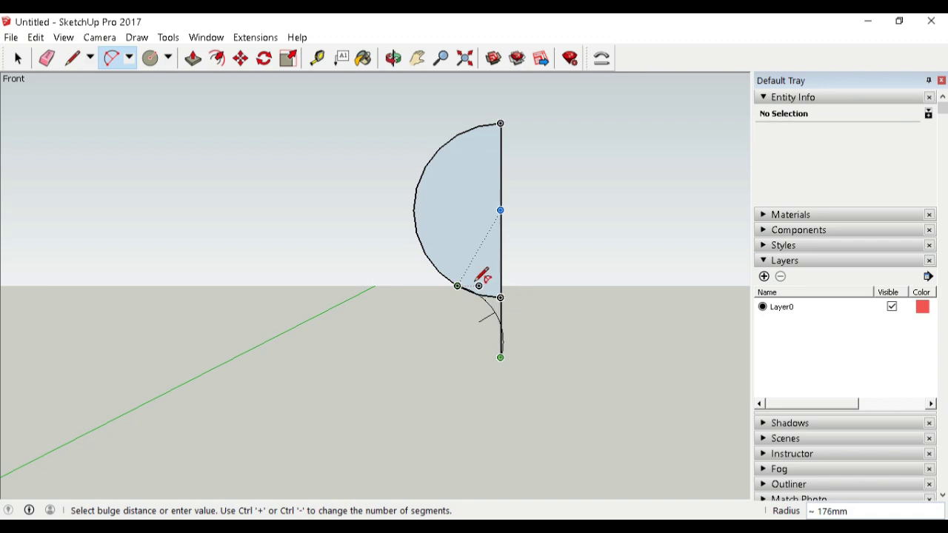
{"action": "scroll", "coordinate": [463, 283], "scroll_direction": "up", "scroll_amount": 3}
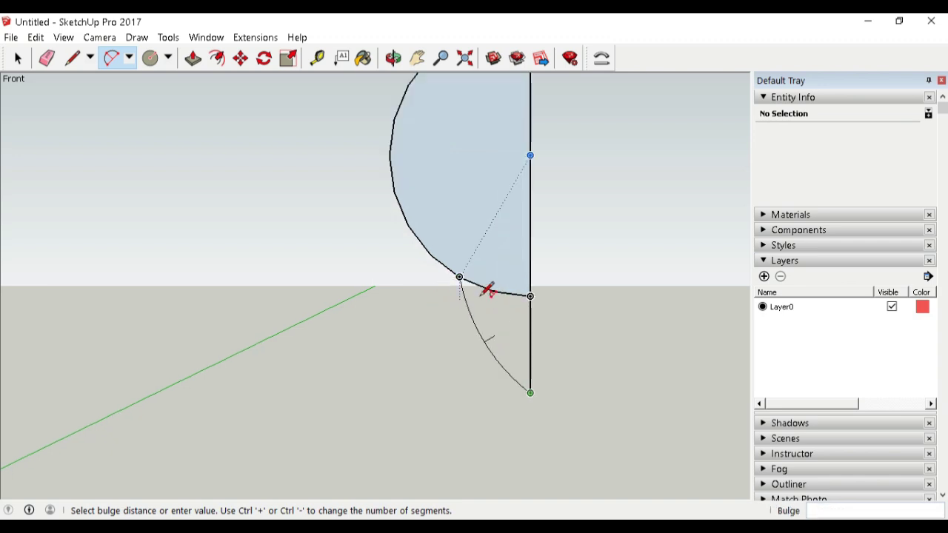
{"action": "scroll", "coordinate": [489, 287], "scroll_direction": "up", "scroll_amount": 2}
{"action": "left_click", "coordinate": [505, 290]}
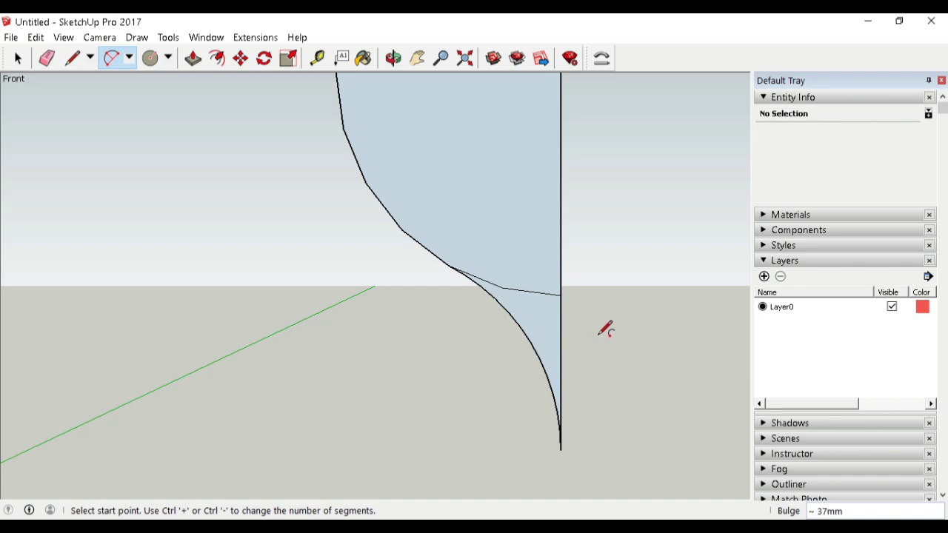
{"action": "key", "text": "ctrl+z"}
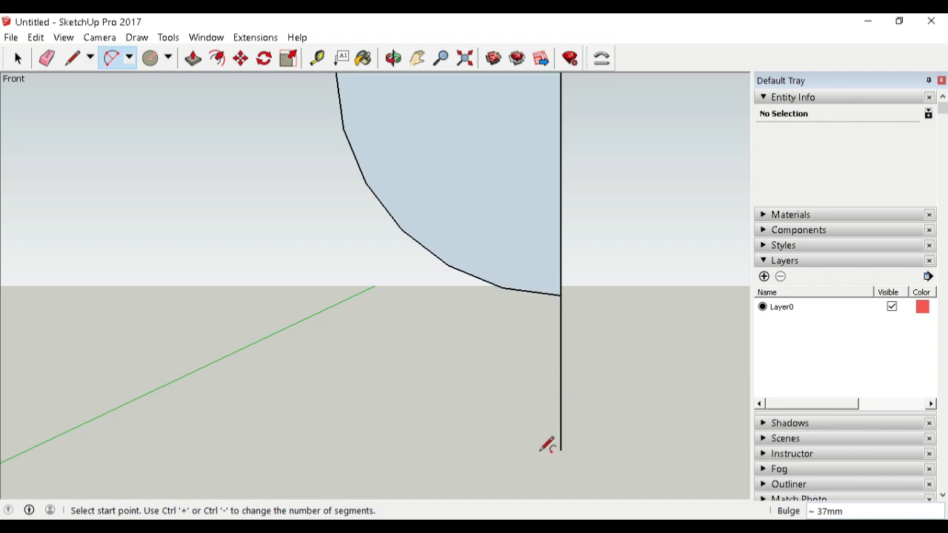
{"action": "left_click", "coordinate": [527, 450]}
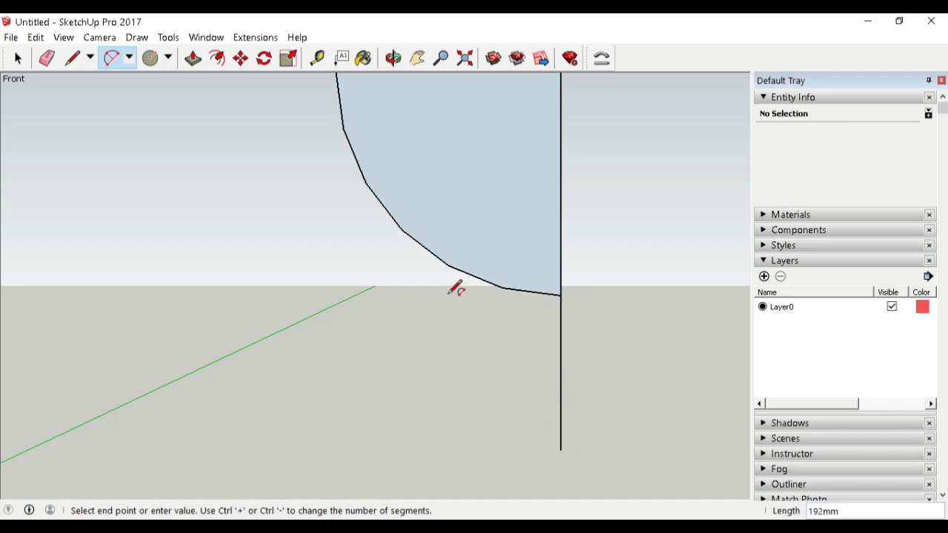
{"action": "left_click", "coordinate": [432, 252]}
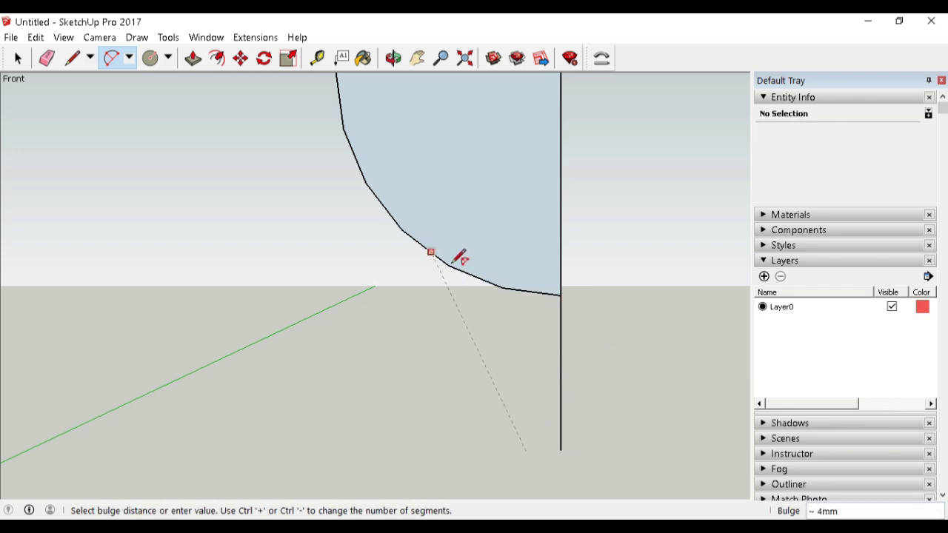
{"action": "left_click", "coordinate": [505, 310]}
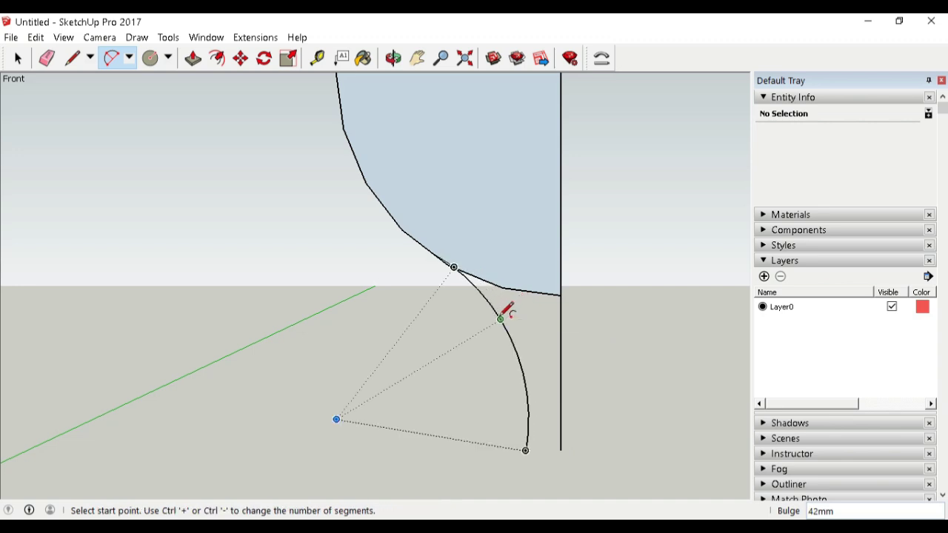
{"action": "key", "text": "space"}
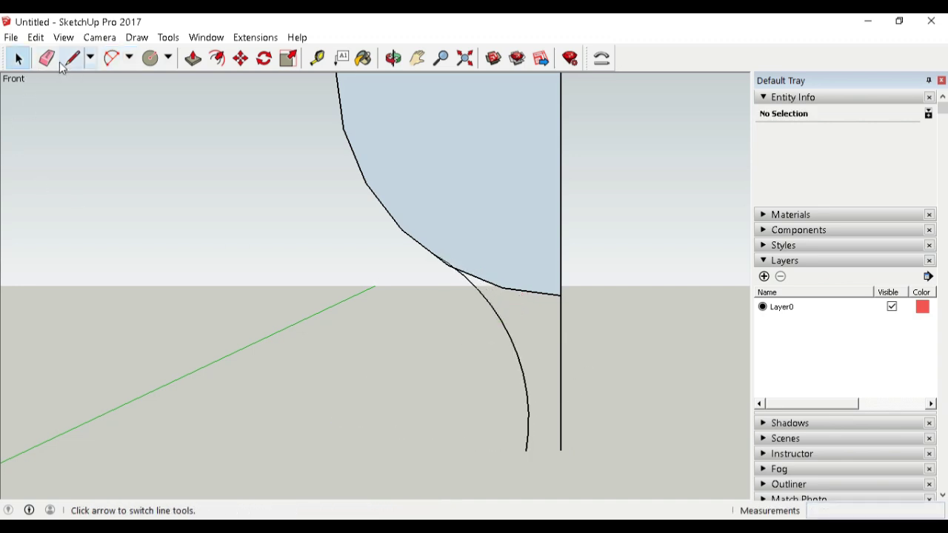
Step: Close the neck's bottom with a short line and select the leftover dividing edge
{"action": "left_click", "coordinate": [72, 58]}
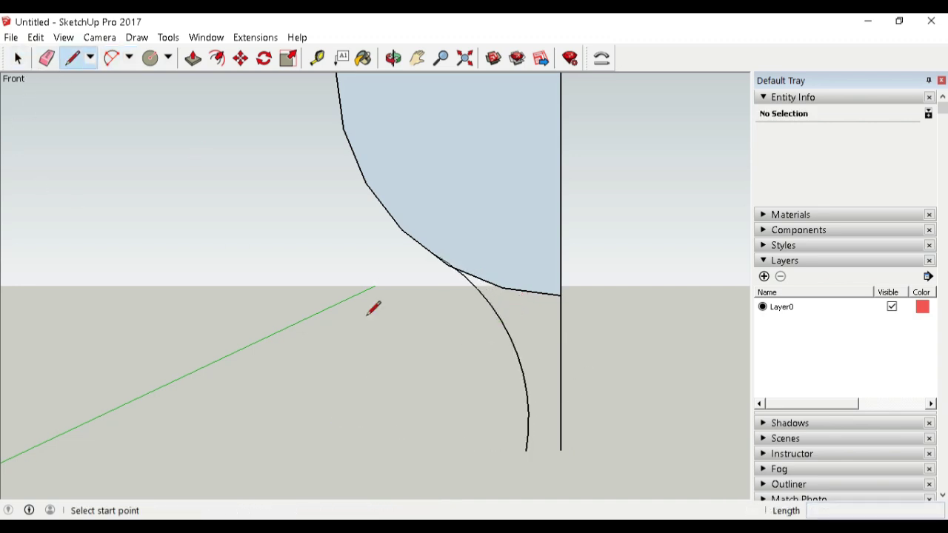
{"action": "left_click", "coordinate": [526, 450]}
{"action": "left_click", "coordinate": [561, 450]}
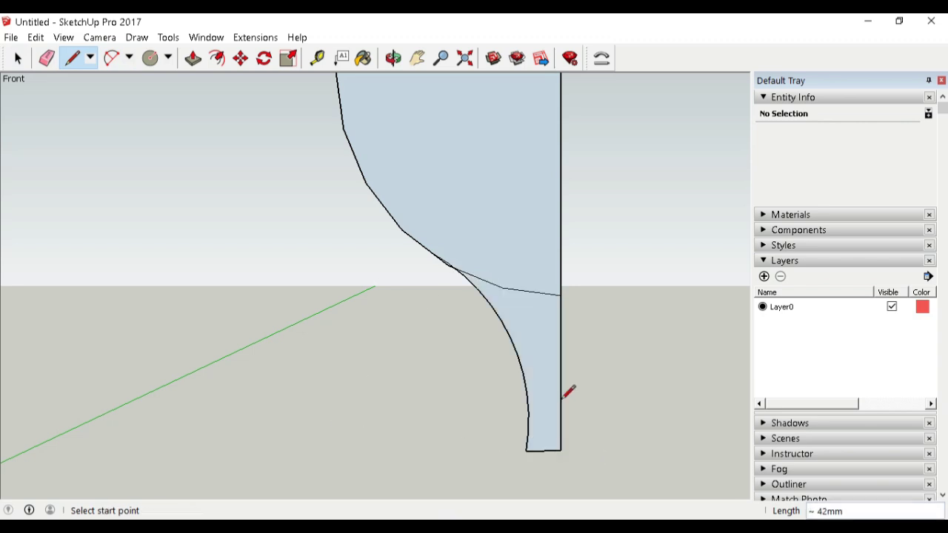
{"action": "key", "text": "space"}
{"action": "left_click", "coordinate": [544, 294]}
Step: Delete the dividing edge so the balloon profile becomes one face
{"action": "key", "text": "Delete"}
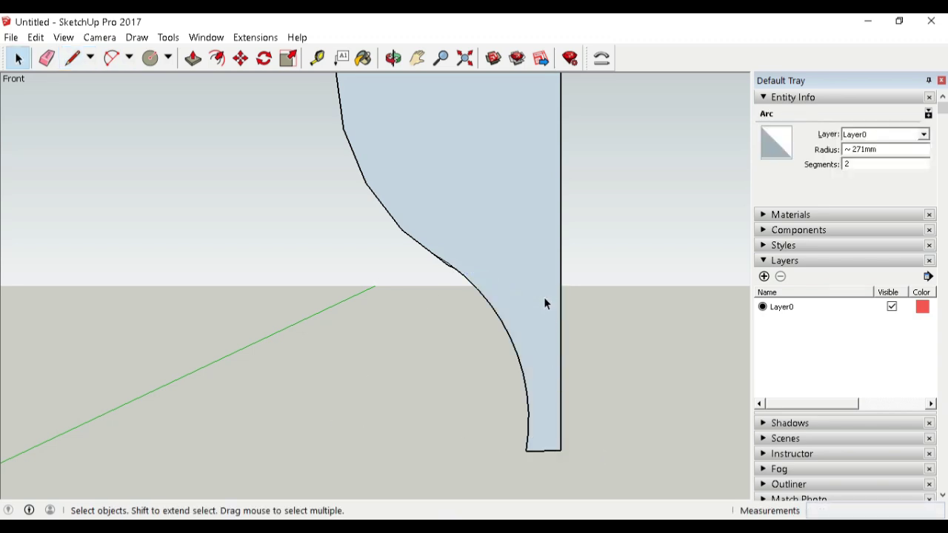
{"action": "scroll", "coordinate": [574, 274], "scroll_direction": "down", "scroll_amount": 2}
{"action": "scroll", "coordinate": [593, 258], "scroll_direction": "down", "scroll_amount": 1}
{"action": "scroll", "coordinate": [591, 249], "scroll_direction": "down", "scroll_amount": 1}
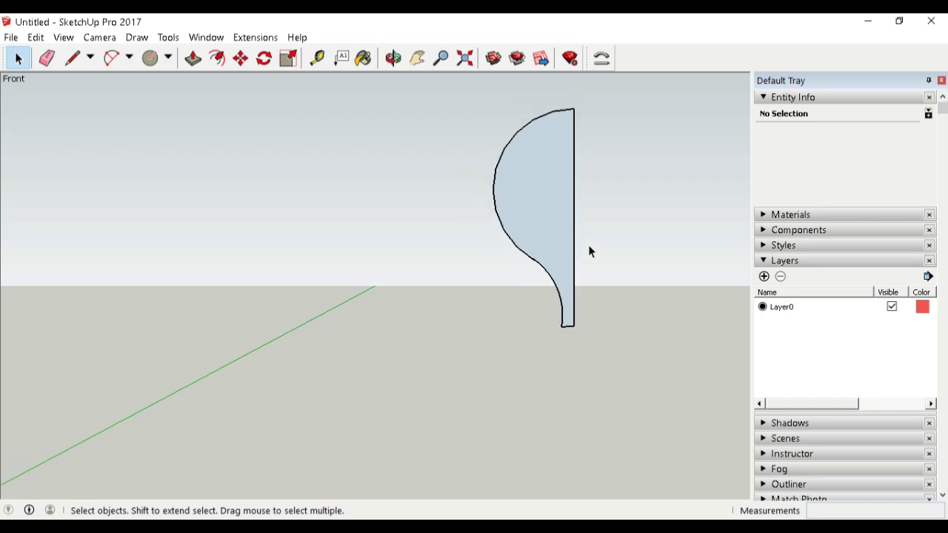
{"action": "scroll", "coordinate": [588, 246], "scroll_direction": "up", "scroll_amount": 1}
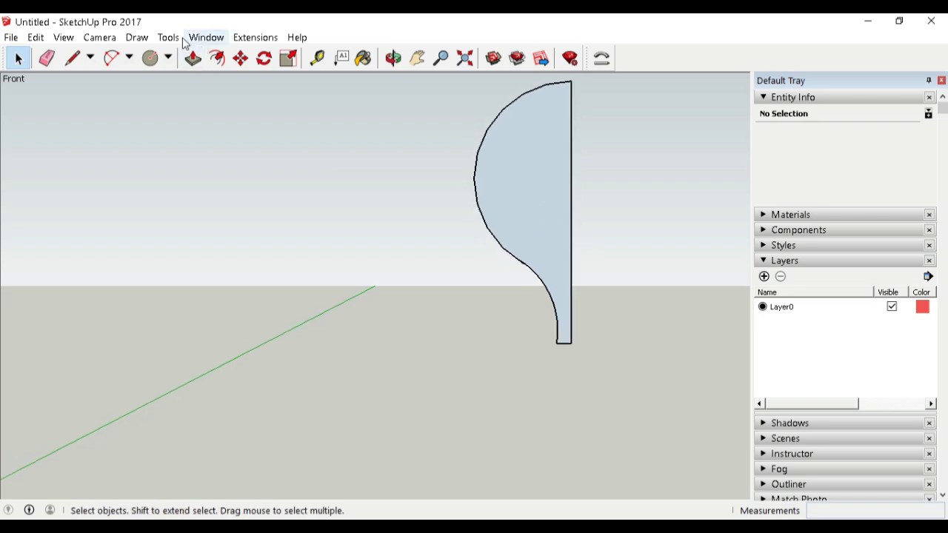
Step: Switch to the Iso standard view from the Camera menu
{"action": "left_click", "coordinate": [137, 37]}
{"action": "mouse_move", "coordinate": [100, 37]}
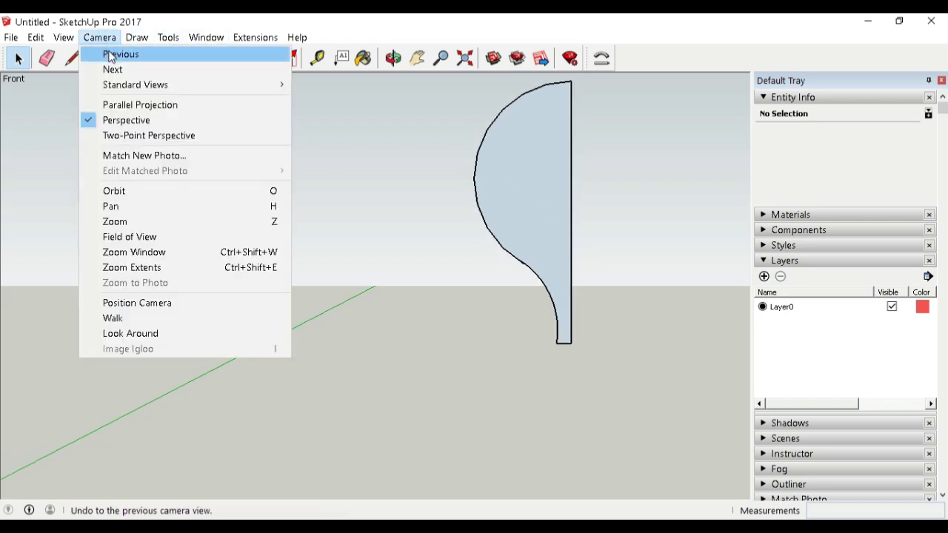
{"action": "left_click", "coordinate": [167, 39]}
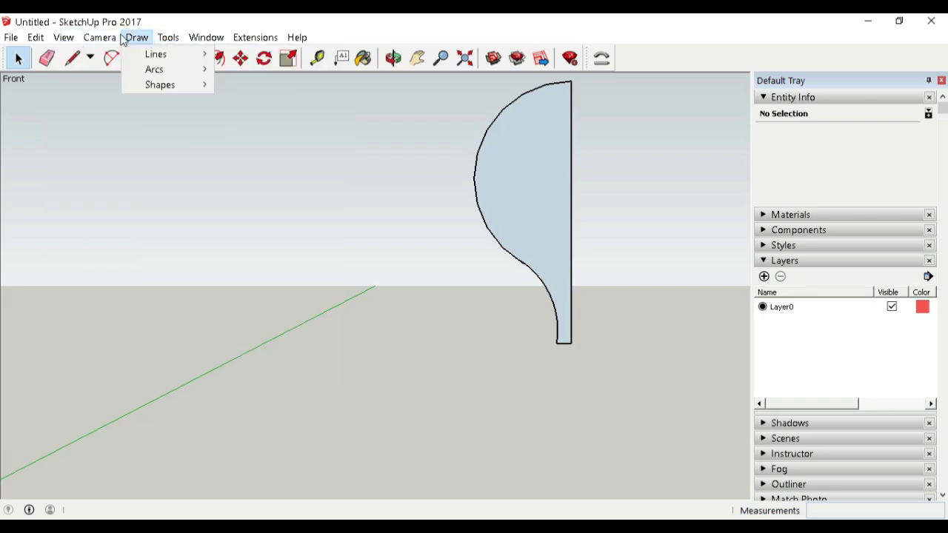
{"action": "mouse_move", "coordinate": [136, 84]}
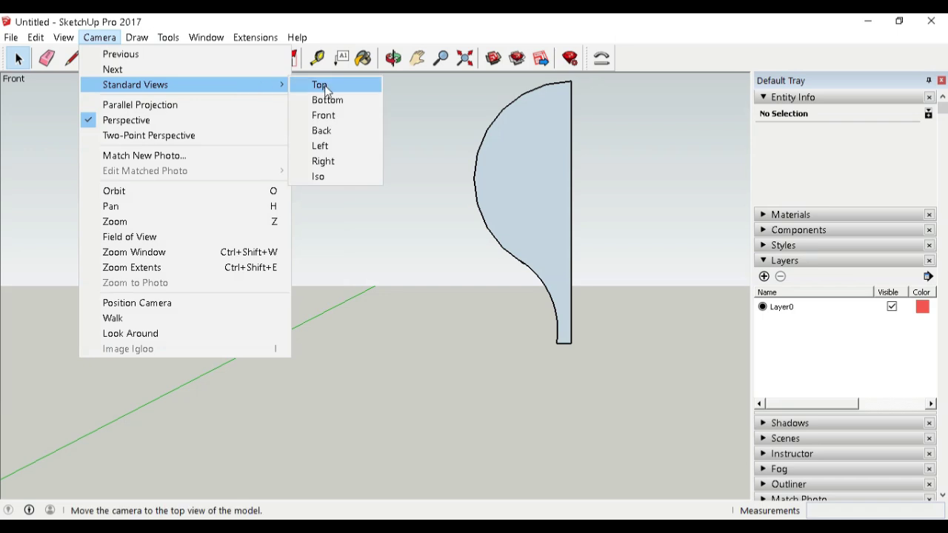
{"action": "left_click", "coordinate": [336, 172]}
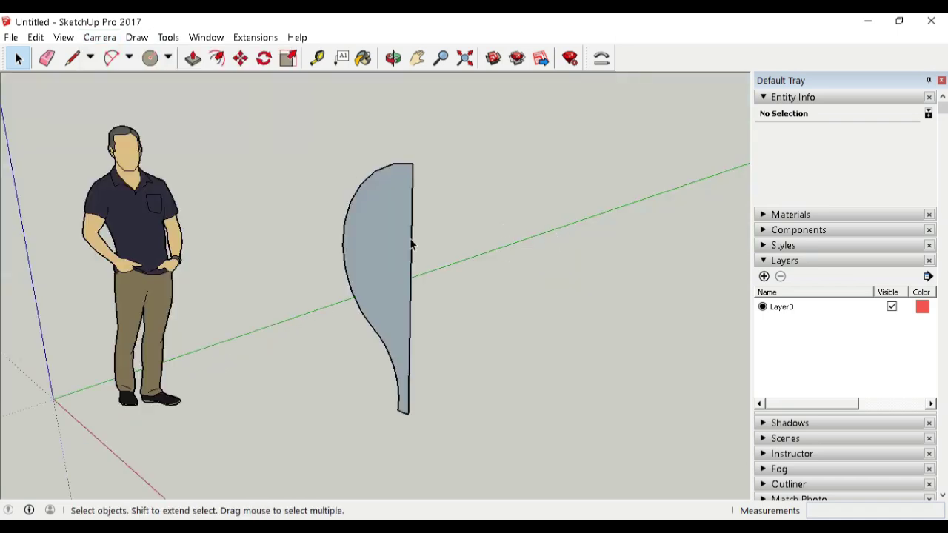
Step: Draw a horizontal circle of about 272mm radius centred on the profile's straight vertical edge
{"action": "left_click", "coordinate": [150, 58]}
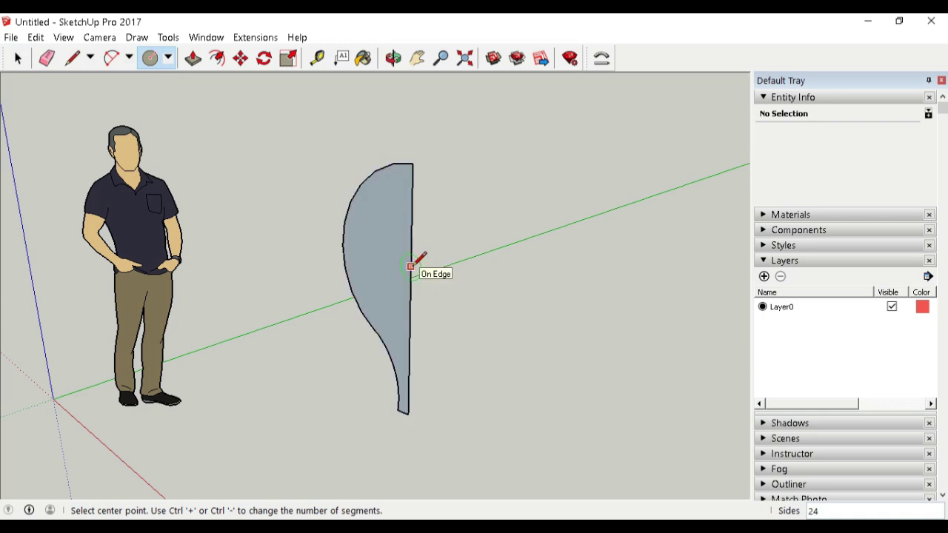
{"action": "key", "text": "Right"}
{"action": "key", "text": "Up"}
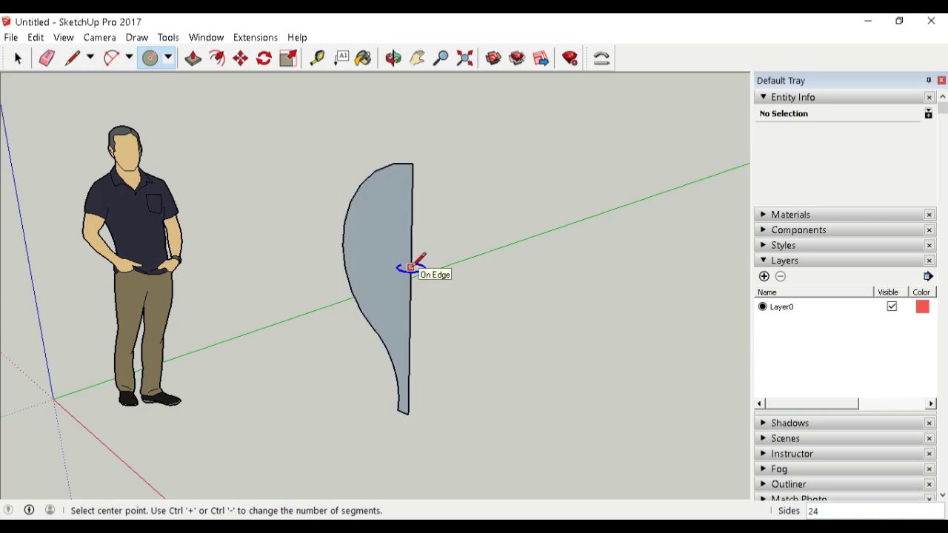
{"action": "left_click", "coordinate": [411, 267]}
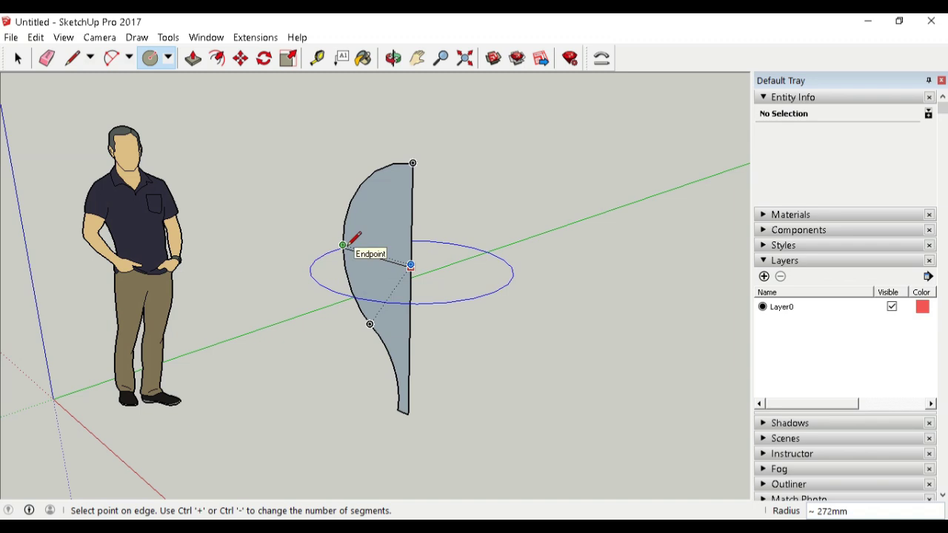
{"action": "left_click", "coordinate": [345, 246]}
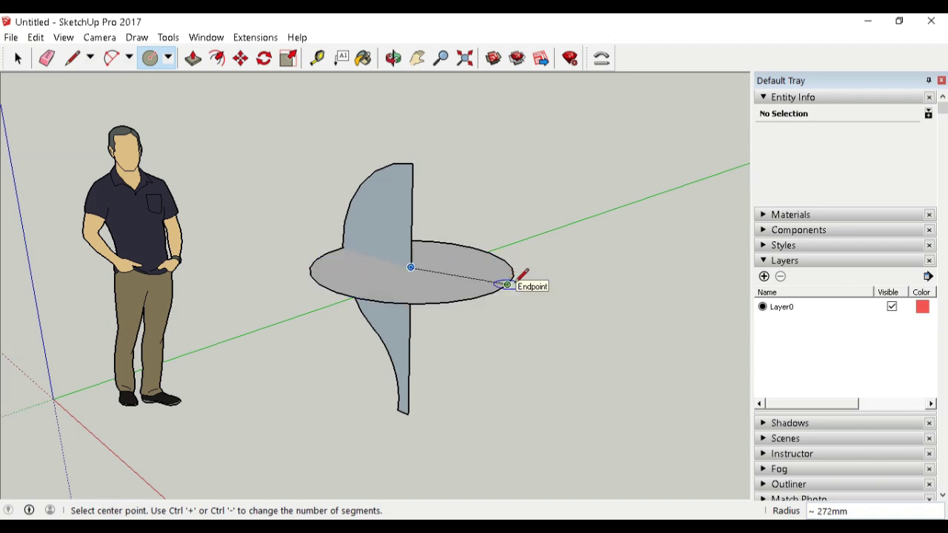
{"action": "key", "text": "space"}
{"action": "middle_click_drag", "start_coordinate": [540, 319], "coordinate": [666, 318]}
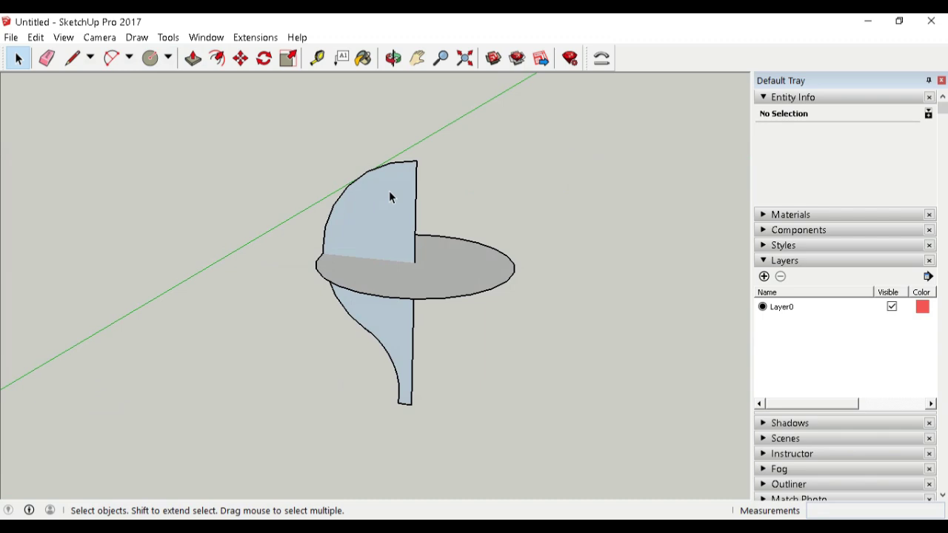
Step: Use Follow Me to sweep the balloon profile fully around the circle into a solid balloon
{"action": "left_click", "coordinate": [131, 41]}
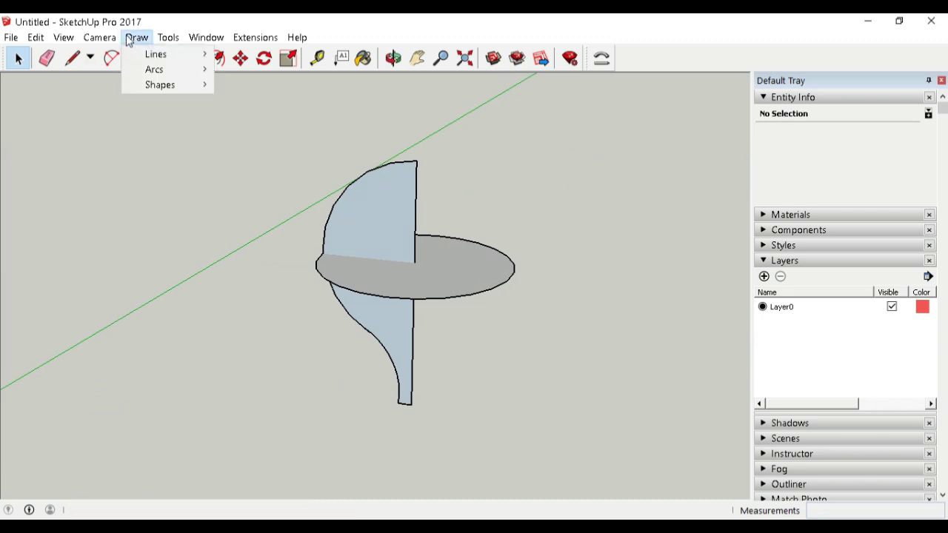
{"action": "left_click", "coordinate": [107, 37]}
{"action": "left_click", "coordinate": [105, 40]}
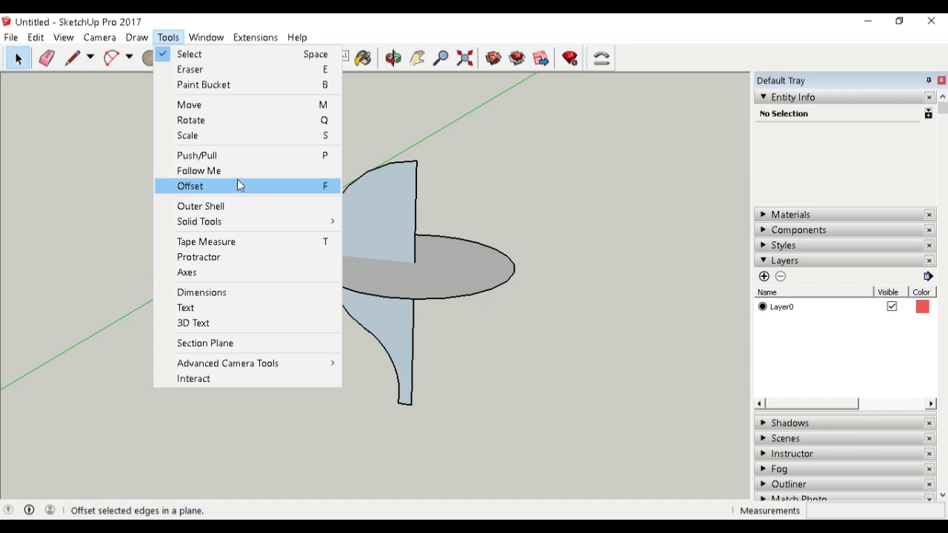
{"action": "left_click", "coordinate": [237, 171]}
{"action": "left_click_drag", "start_coordinate": [402, 201], "coordinate": [423, 186]}
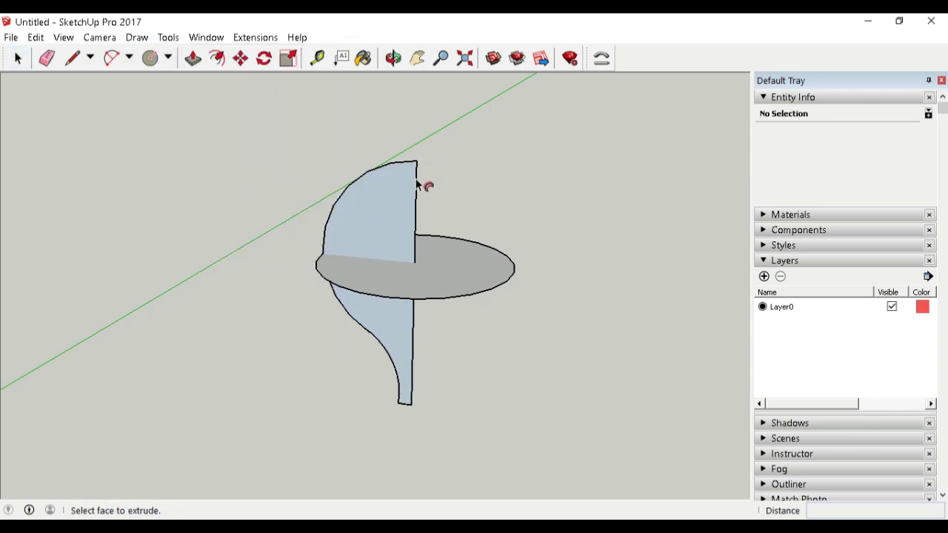
{"action": "mouse_move", "coordinate": [393, 244]}
{"action": "left_mouse_down"}
{"action": "mouse_move", "coordinate": [413, 241]}
{"action": "mouse_move", "coordinate": [493, 285]}
{"action": "left_mouse_up"}
{"action": "left_click_drag", "start_coordinate": [468, 317], "coordinate": [443, 317]}
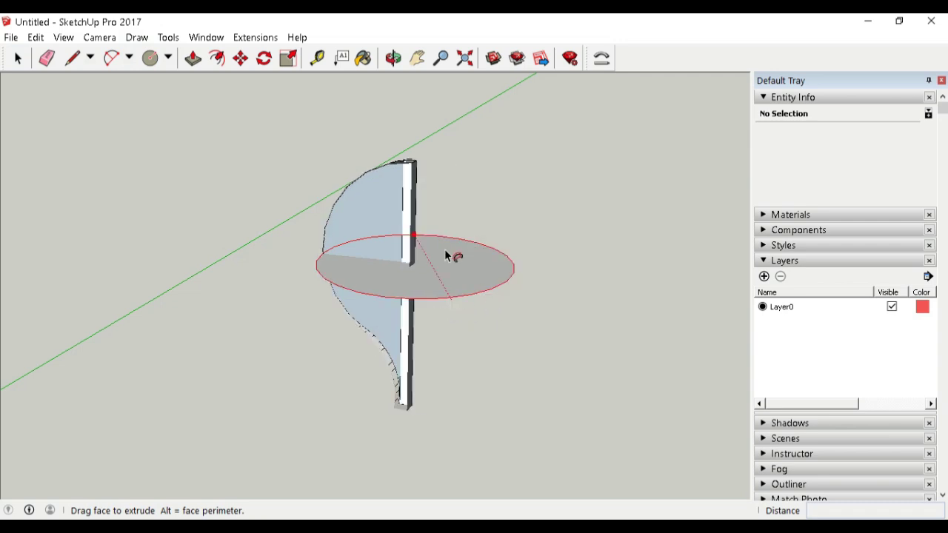
{"action": "left_click_drag", "start_coordinate": [422, 237], "coordinate": [510, 258]}
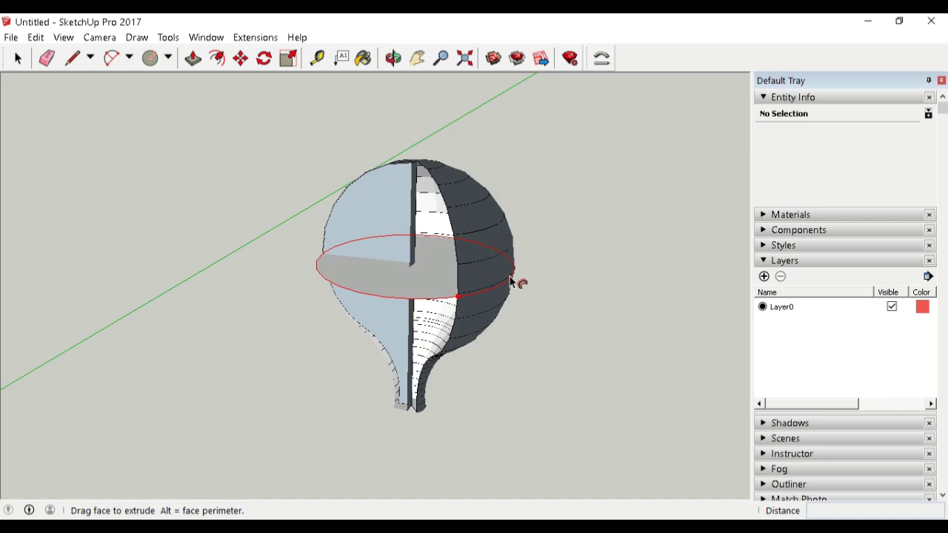
{"action": "left_click_drag", "start_coordinate": [469, 298], "coordinate": [444, 304]}
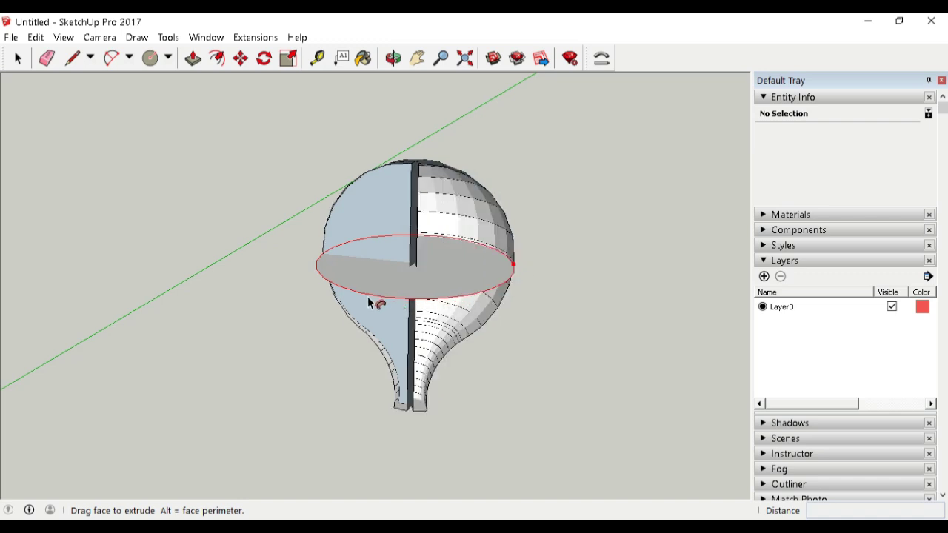
{"action": "mouse_move", "coordinate": [368, 300]}
{"action": "left_mouse_down"}
{"action": "mouse_move", "coordinate": [337, 293]}
{"action": "mouse_move", "coordinate": [315, 274]}
{"action": "mouse_move", "coordinate": [326, 255]}
{"action": "left_mouse_up"}
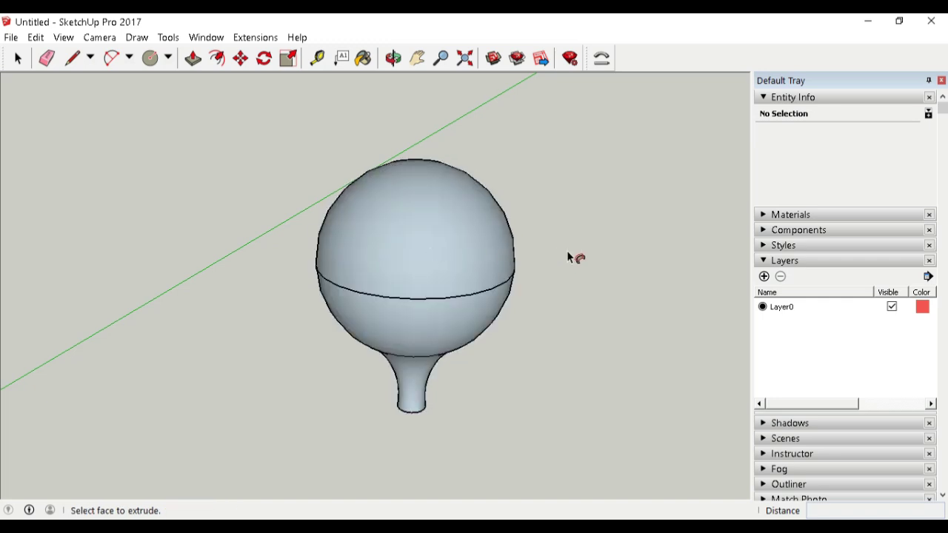
{"action": "key", "text": "space"}
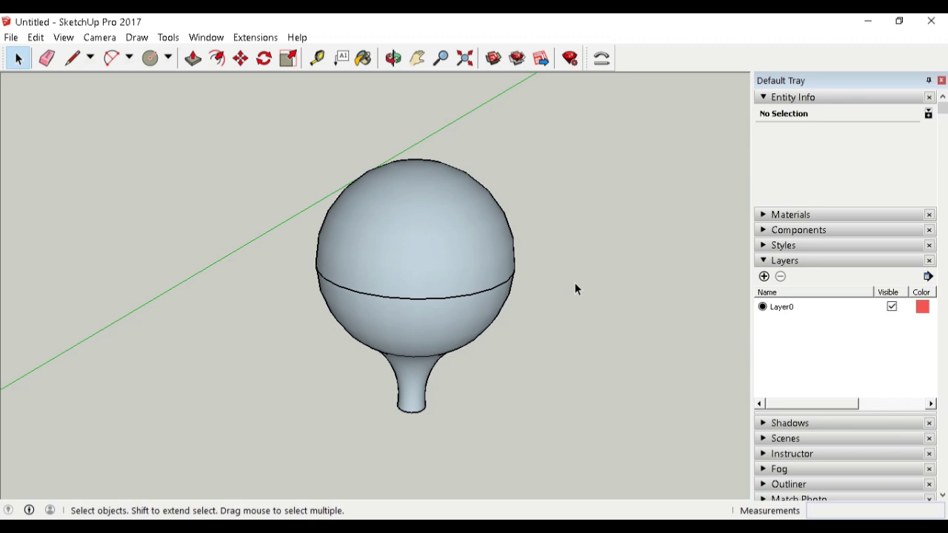
Step: Select the sweep circle and set its Segments to 24 in Entity Info
{"action": "scroll", "coordinate": [572, 284], "scroll_direction": "down", "scroll_amount": 3}
{"action": "mouse_move", "coordinate": [572, 283]}
{"action": "middle_mouse_down"}
{"action": "mouse_move", "coordinate": [594, 285]}
{"action": "mouse_move", "coordinate": [648, 212]}
{"action": "mouse_move", "coordinate": [595, 159]}
{"action": "mouse_move", "coordinate": [647, 229]}
{"action": "mouse_move", "coordinate": [523, 317]}
{"action": "mouse_move", "coordinate": [635, 288]}
{"action": "mouse_move", "coordinate": [491, 377]}
{"action": "mouse_move", "coordinate": [533, 355]}
{"action": "middle_mouse_up"}
{"action": "scroll", "coordinate": [532, 356], "scroll_direction": "down", "scroll_amount": 2}
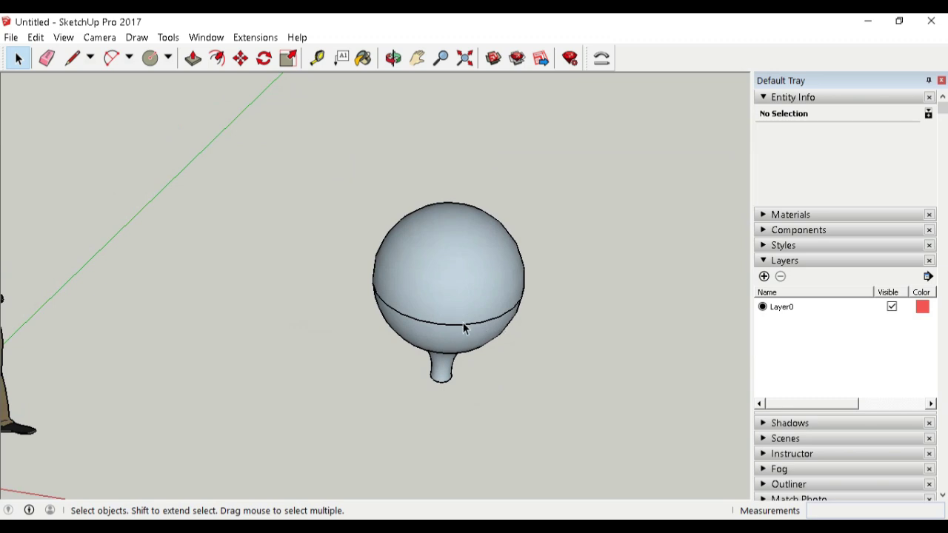
{"action": "left_click", "coordinate": [465, 329]}
{"action": "left_click", "coordinate": [469, 331]}
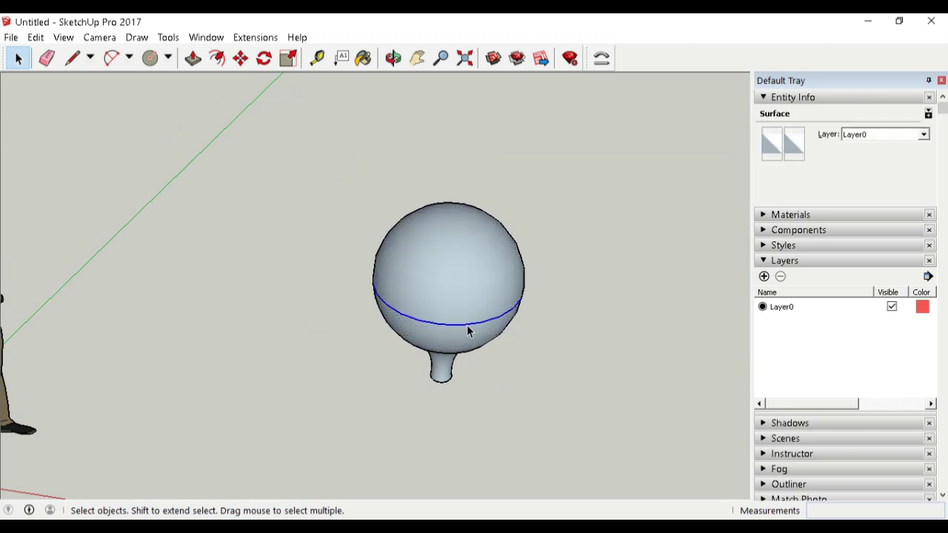
{"action": "type", "text": "4"}
{"action": "scroll", "coordinate": [589, 326], "scroll_direction": "down", "scroll_amount": 1}
{"action": "scroll", "coordinate": [589, 325], "scroll_direction": "up", "scroll_amount": 2}
{"action": "left_click", "coordinate": [590, 325]}
Step: Orbit around the balloon and figure, then switch to the Front standard view
{"action": "scroll", "coordinate": [556, 341], "scroll_direction": "down", "scroll_amount": 2}
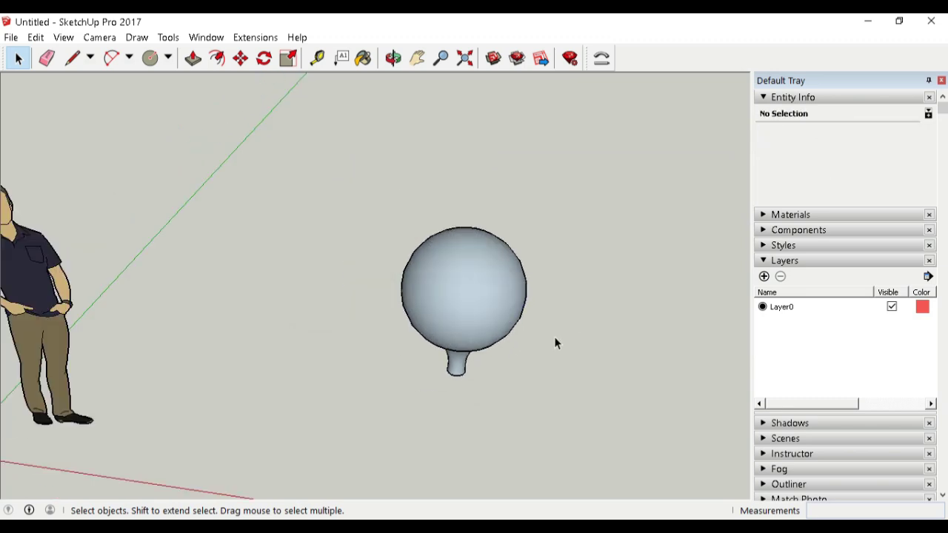
{"action": "middle_click_drag", "start_coordinate": [556, 343], "coordinate": [567, 186]}
{"action": "mouse_move", "coordinate": [550, 388]}
{"action": "middle_mouse_down"}
{"action": "mouse_move", "coordinate": [506, 338]}
{"action": "mouse_move", "coordinate": [524, 311]}
{"action": "middle_mouse_up"}
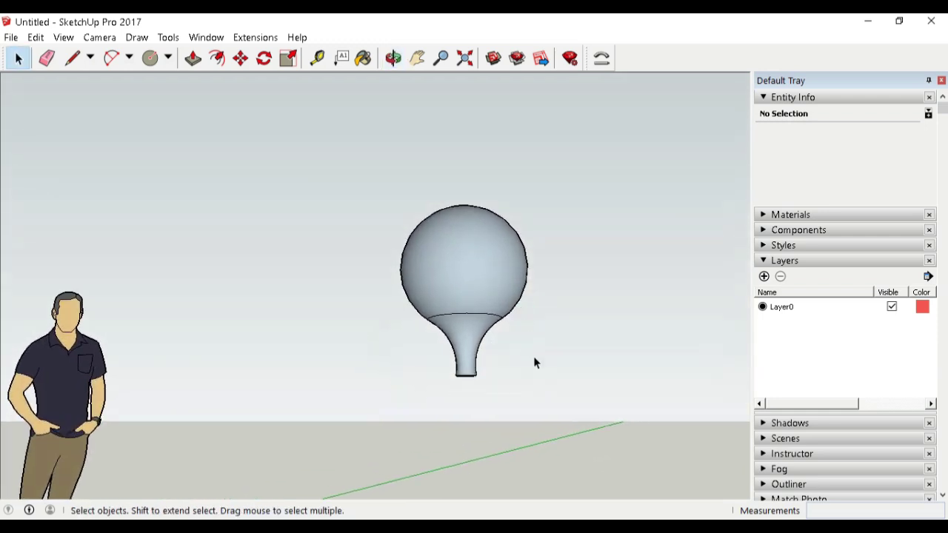
{"action": "scroll", "coordinate": [478, 386], "scroll_direction": "up", "scroll_amount": 3}
{"action": "scroll", "coordinate": [531, 386], "scroll_direction": "down", "scroll_amount": 3}
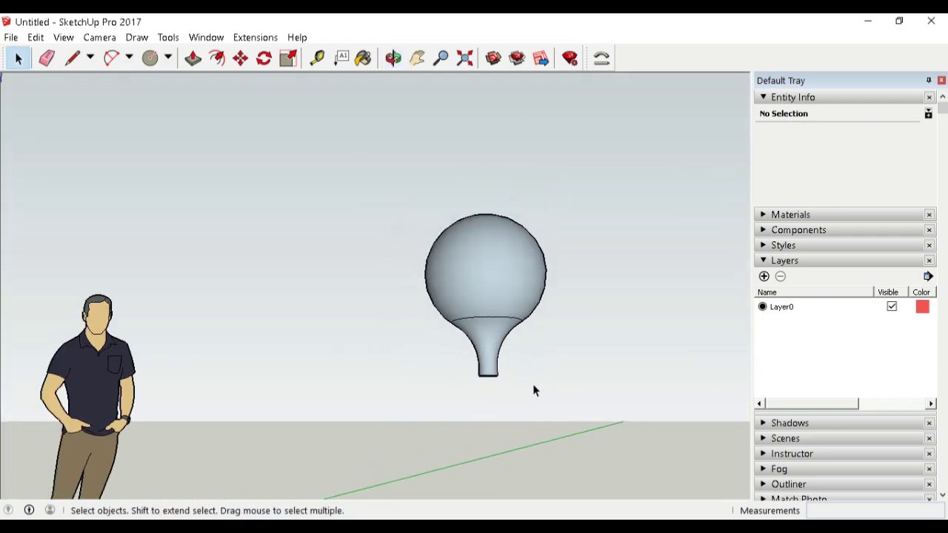
{"action": "mouse_move", "coordinate": [539, 418]}
{"action": "middle_mouse_down"}
{"action": "mouse_move", "coordinate": [541, 377]}
{"action": "mouse_move", "coordinate": [513, 391]}
{"action": "mouse_move", "coordinate": [656, 452]}
{"action": "middle_mouse_up"}
{"action": "scroll", "coordinate": [563, 398], "scroll_direction": "down", "scroll_amount": 2}
{"action": "scroll", "coordinate": [557, 401], "scroll_direction": "down", "scroll_amount": 2}
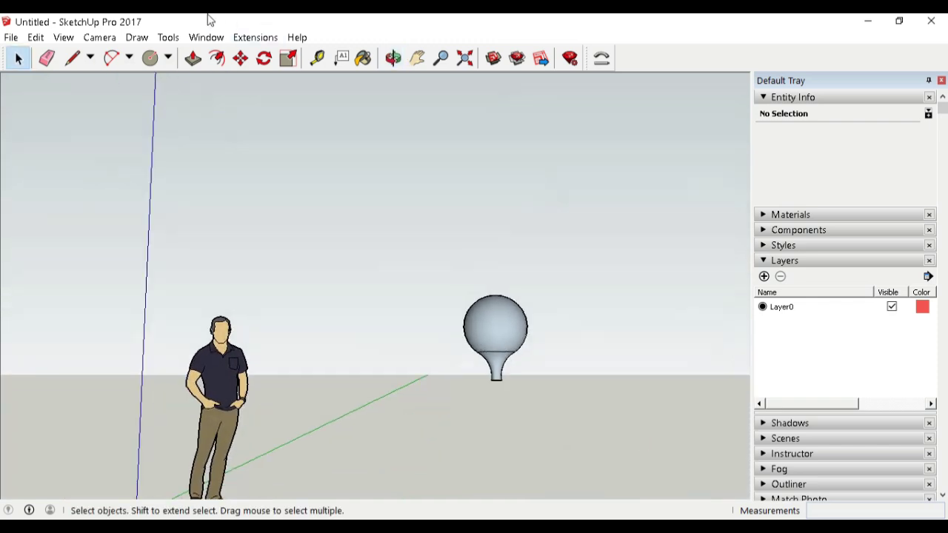
{"action": "left_click", "coordinate": [136, 38]}
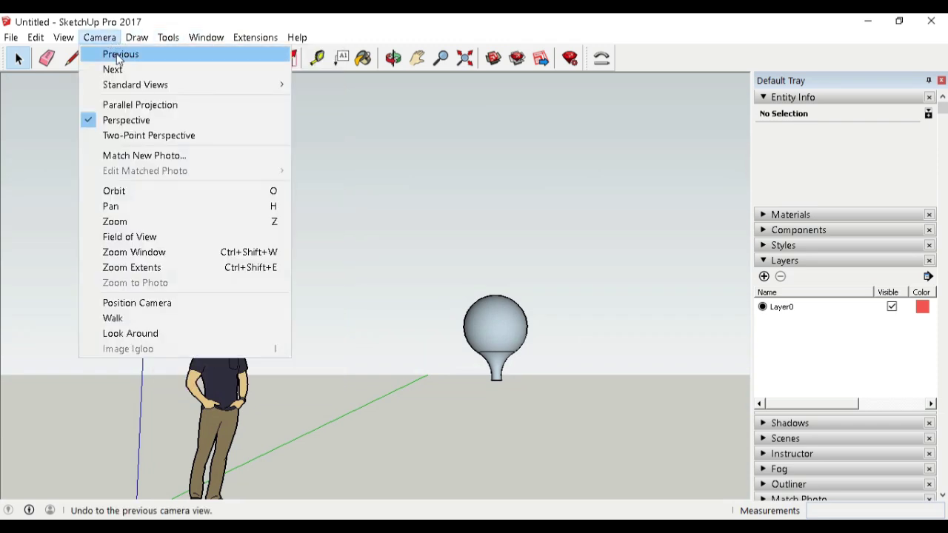
{"action": "mouse_move", "coordinate": [136, 84]}
{"action": "left_click", "coordinate": [338, 115]}
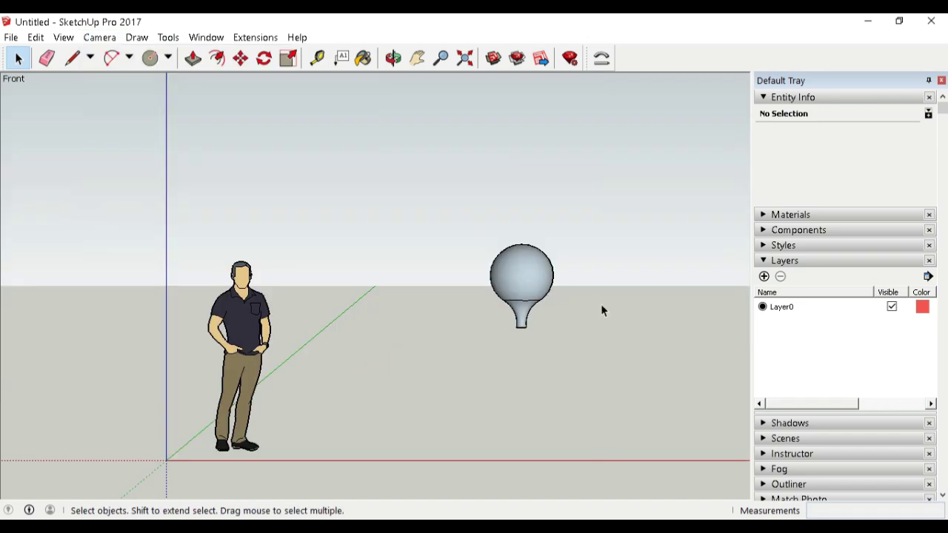
Step: Draw a wavy Freehand string hanging down from beneath the balloon's neck
{"action": "left_click", "coordinate": [89, 58]}
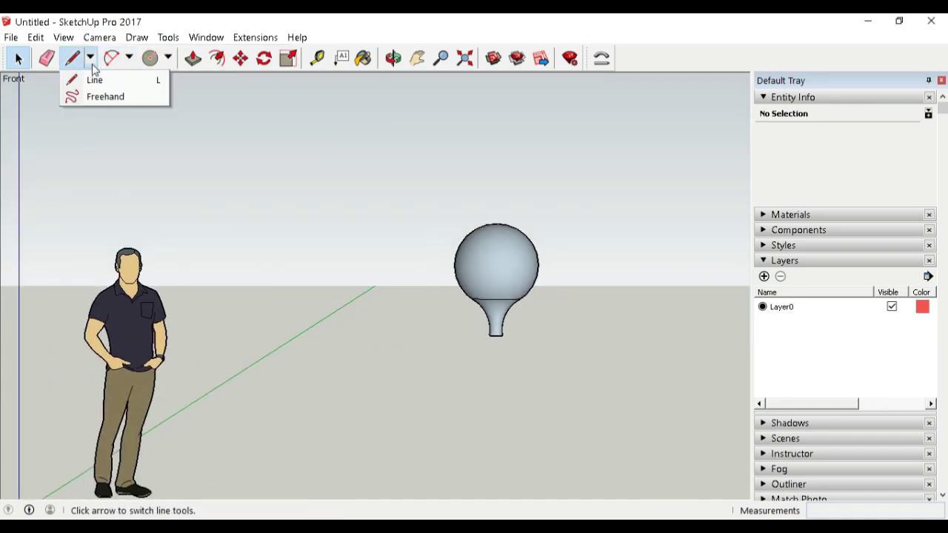
{"action": "left_click", "coordinate": [102, 97]}
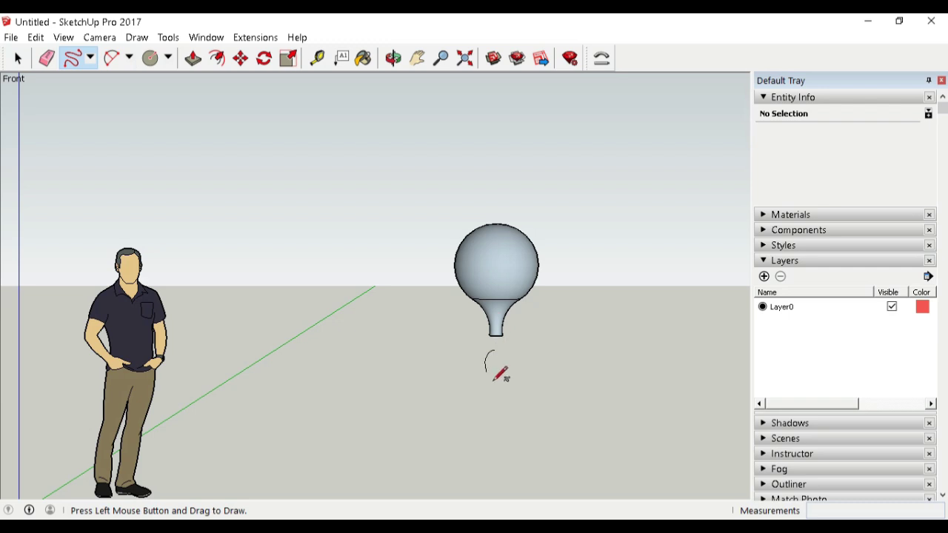
{"action": "mouse_move", "coordinate": [493, 381]}
{"action": "left_mouse_down"}
{"action": "mouse_move", "coordinate": [511, 412]}
{"action": "mouse_move", "coordinate": [475, 472]}
{"action": "left_mouse_up"}
{"action": "scroll", "coordinate": [526, 360], "scroll_direction": "down", "scroll_amount": 1}
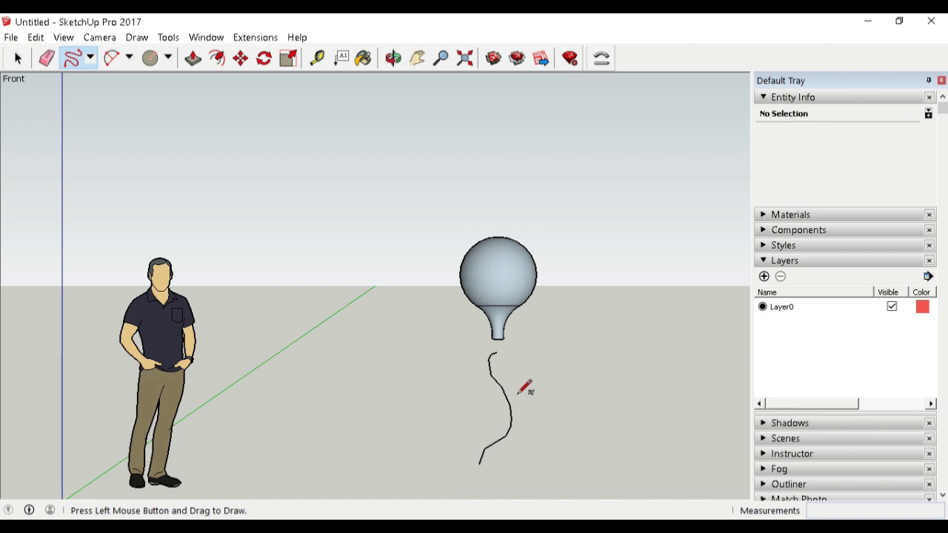
{"action": "scroll", "coordinate": [518, 390], "scroll_direction": "up", "scroll_amount": 1}
{"action": "scroll", "coordinate": [511, 375], "scroll_direction": "up", "scroll_amount": 1}
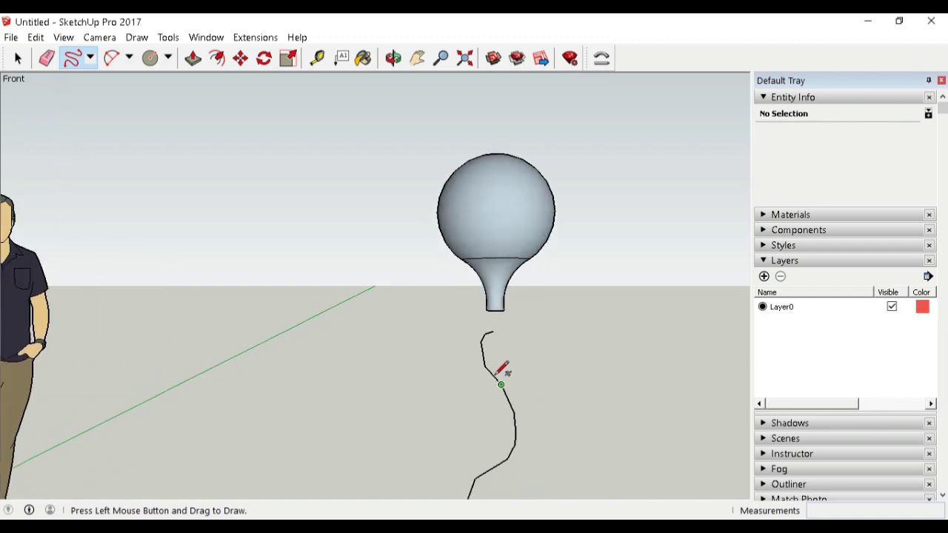
{"action": "scroll", "coordinate": [496, 363], "scroll_direction": "up", "scroll_amount": 1}
{"action": "scroll", "coordinate": [524, 363], "scroll_direction": "down", "scroll_amount": 2}
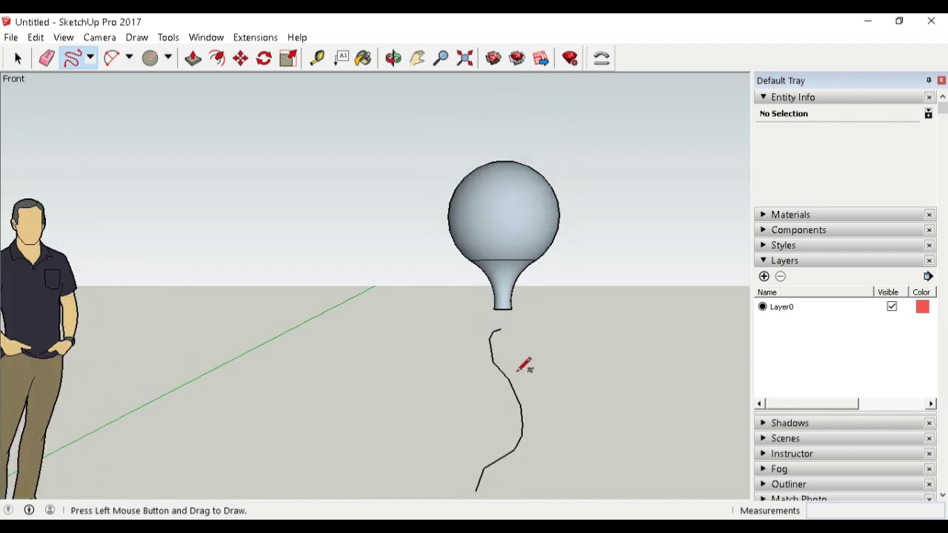
{"action": "scroll", "coordinate": [523, 364], "scroll_direction": "down", "scroll_amount": 1}
Step: Pan the view to recentre the balloon and its string
{"action": "key", "text": "h"}
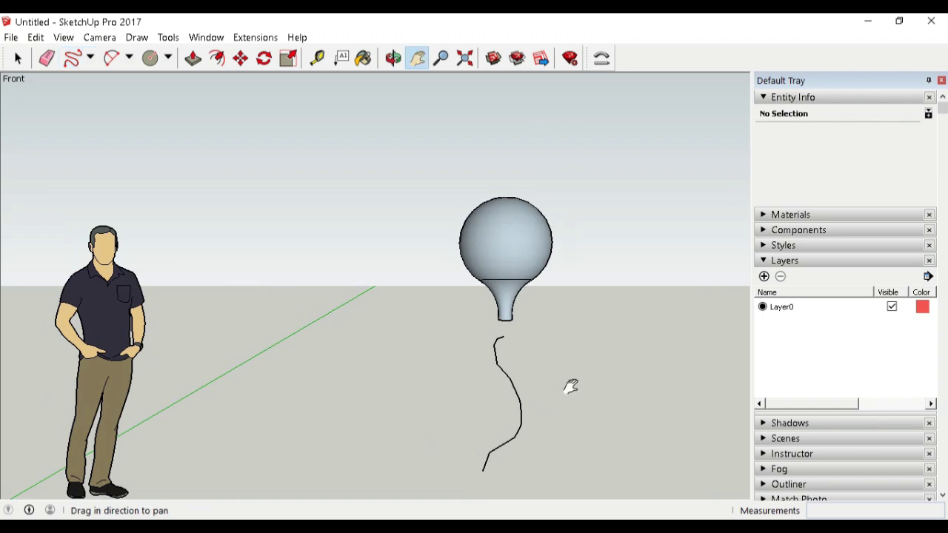
{"action": "left_click_drag", "start_coordinate": [569, 388], "coordinate": [517, 307]}
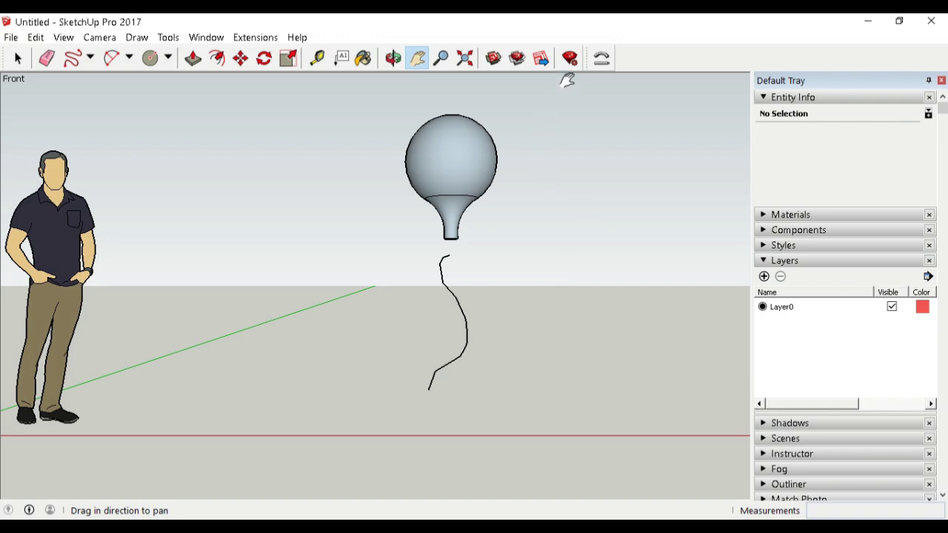
{"action": "left_click", "coordinate": [602, 63]}
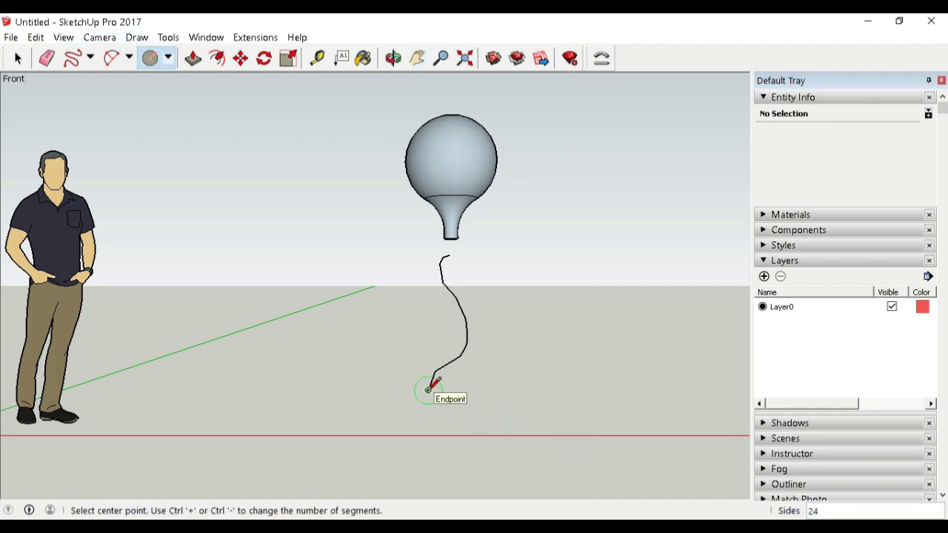
Step: Draw a small circle at the string's bottom end
{"action": "left_click", "coordinate": [428, 390]}
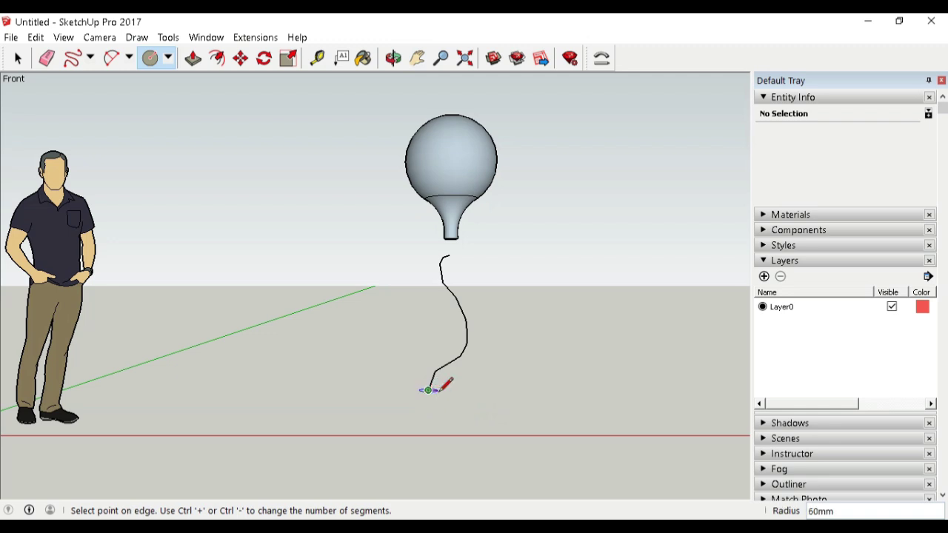
{"action": "scroll", "coordinate": [430, 388], "scroll_direction": "up", "scroll_amount": 3}
{"action": "scroll", "coordinate": [430, 388], "scroll_direction": "up", "scroll_amount": 2}
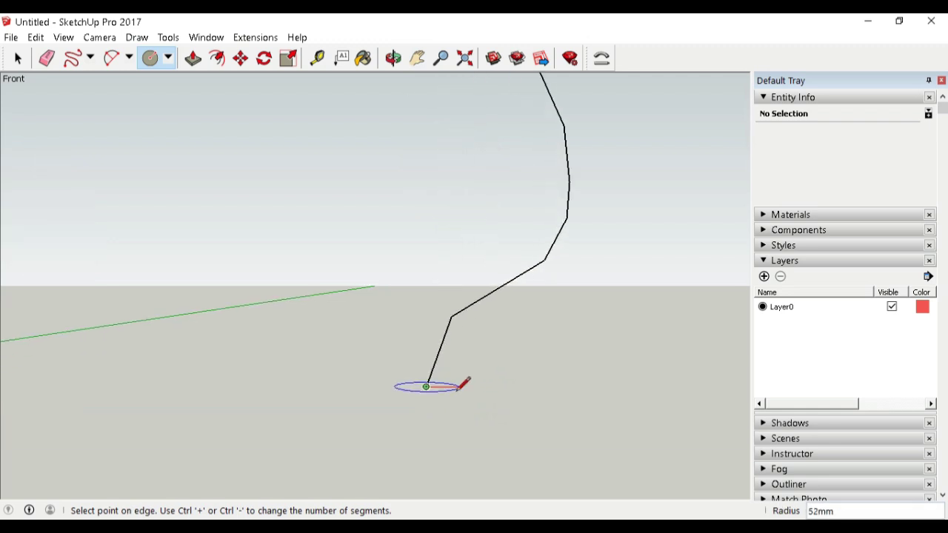
{"action": "left_click", "coordinate": [445, 389]}
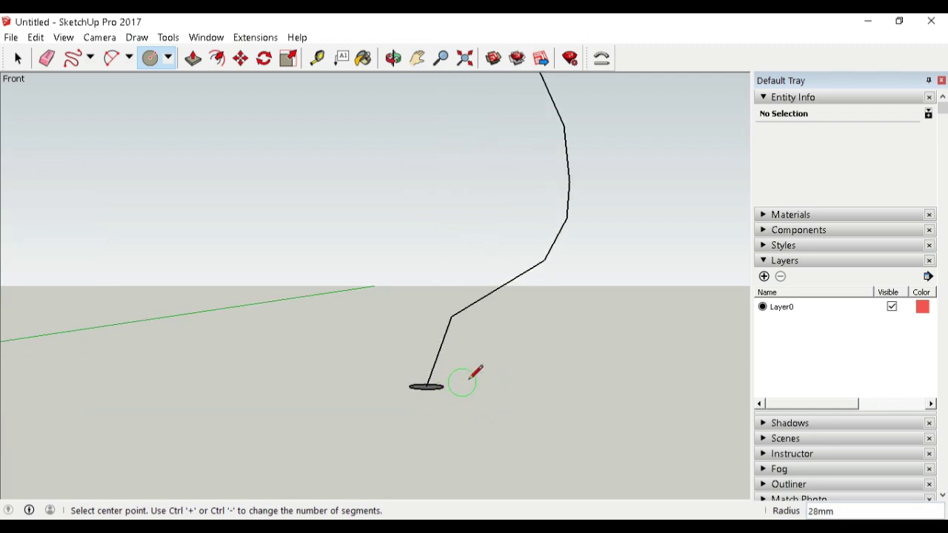
{"action": "key", "text": "space"}
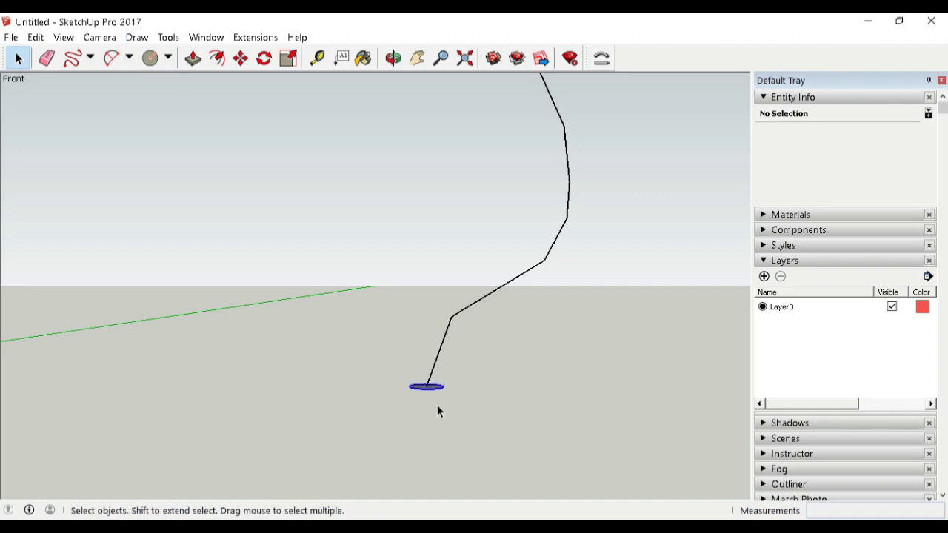
Step: Select the small circle and Follow Me sweep it up along the curvy path
{"action": "double_click", "coordinate": [426, 386]}
{"action": "left_click", "coordinate": [169, 37]}
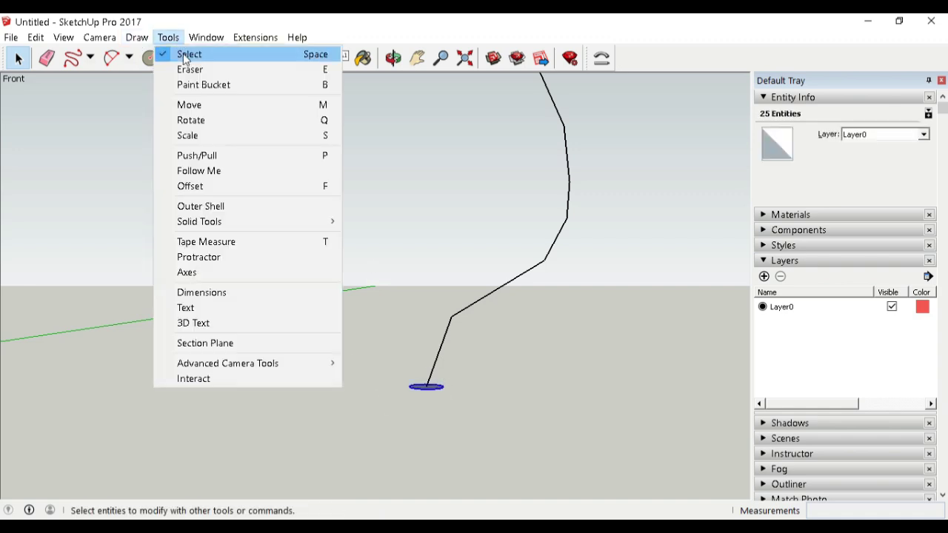
{"action": "left_click", "coordinate": [225, 173]}
{"action": "left_click", "coordinate": [429, 381]}
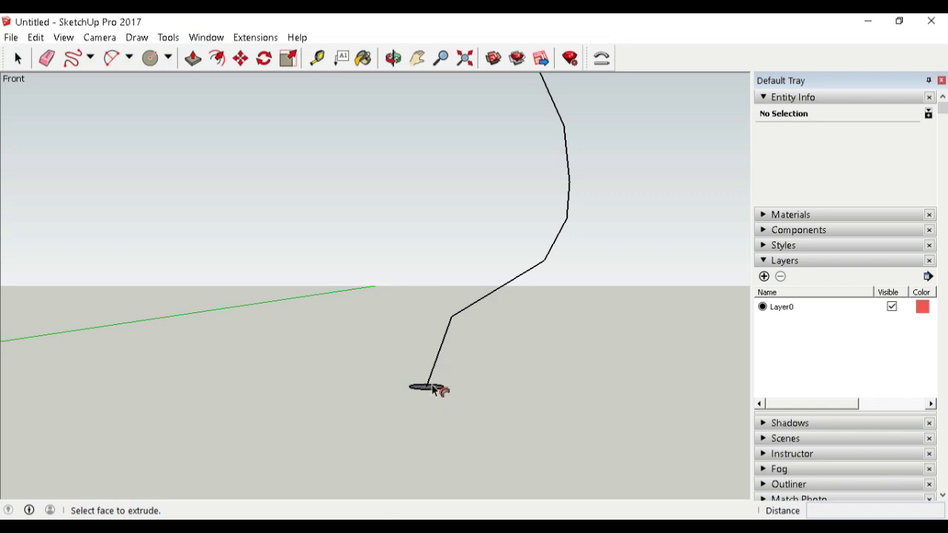
{"action": "middle_click_drag", "start_coordinate": [510, 353], "coordinate": [501, 320]}
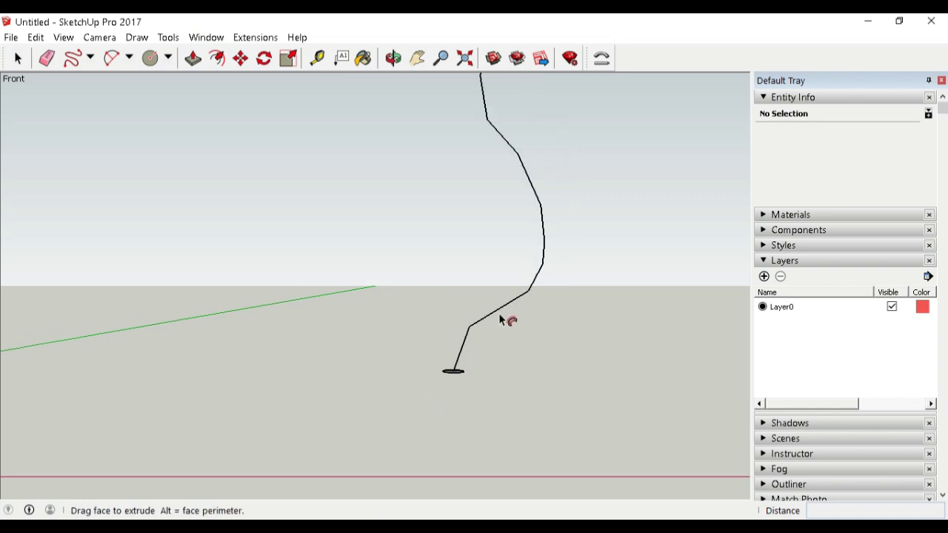
{"action": "mouse_move", "coordinate": [453, 369]}
{"action": "left_mouse_down"}
{"action": "mouse_move", "coordinate": [522, 180]}
{"action": "mouse_move", "coordinate": [502, 111]}
{"action": "left_mouse_up"}
{"action": "scroll", "coordinate": [511, 110], "scroll_direction": "down", "scroll_amount": 2}
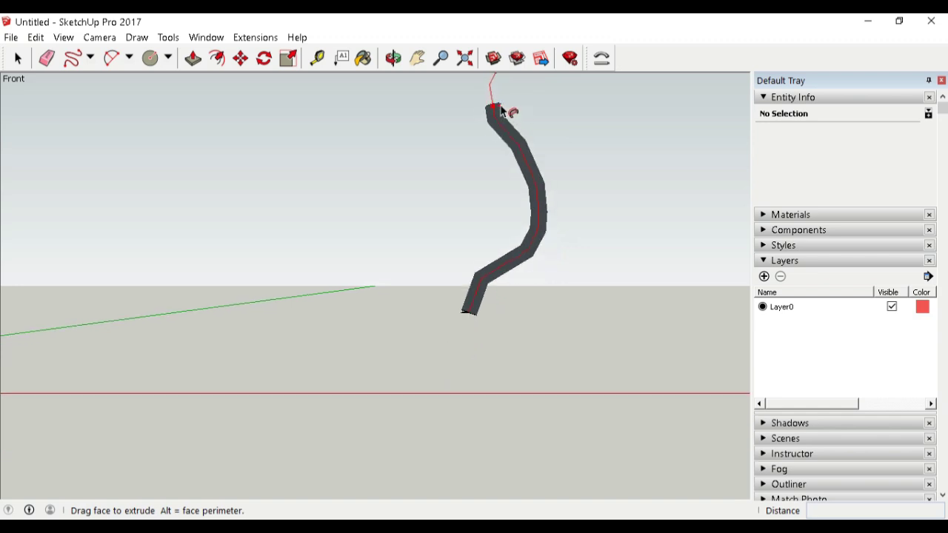
{"action": "scroll", "coordinate": [503, 111], "scroll_direction": "down", "scroll_amount": 1}
{"action": "scroll", "coordinate": [501, 103], "scroll_direction": "down", "scroll_amount": 1}
{"action": "scroll", "coordinate": [498, 97], "scroll_direction": "down", "scroll_amount": 1}
{"action": "scroll", "coordinate": [494, 87], "scroll_direction": "down", "scroll_amount": 2}
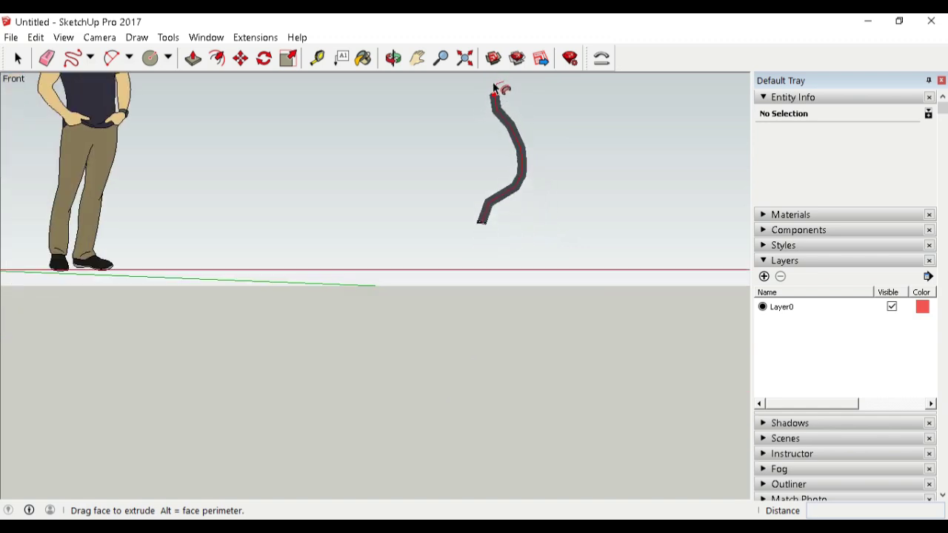
Step: Extend the tube to the top end of the path and finish the sweep
{"action": "left_click_drag", "start_coordinate": [494, 87], "coordinate": [510, 84]}
{"action": "left_click_drag", "start_coordinate": [508, 85], "coordinate": [505, 83]}
{"action": "scroll", "coordinate": [518, 85], "scroll_direction": "up", "scroll_amount": 1}
{"action": "scroll", "coordinate": [523, 86], "scroll_direction": "up", "scroll_amount": 1}
{"action": "left_click", "coordinate": [526, 85]}
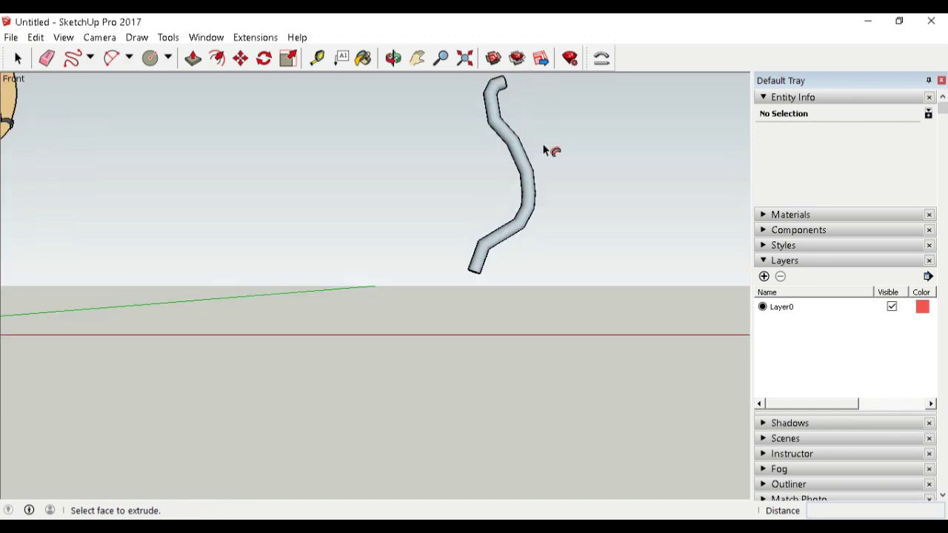
{"action": "scroll", "coordinate": [556, 185], "scroll_direction": "down", "scroll_amount": 2}
{"action": "scroll", "coordinate": [570, 209], "scroll_direction": "down", "scroll_amount": 1}
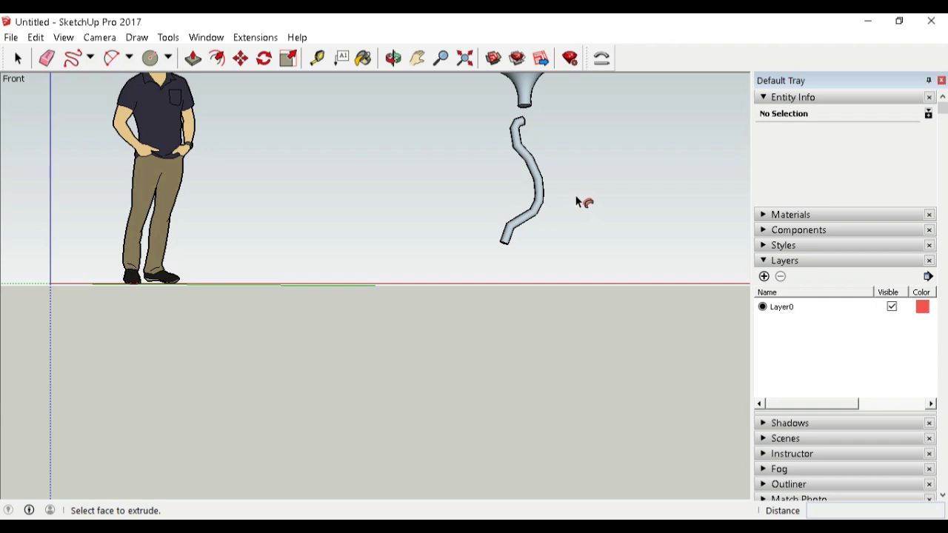
{"action": "key", "text": "space"}
{"action": "scroll", "coordinate": [504, 111], "scroll_direction": "up", "scroll_amount": 2}
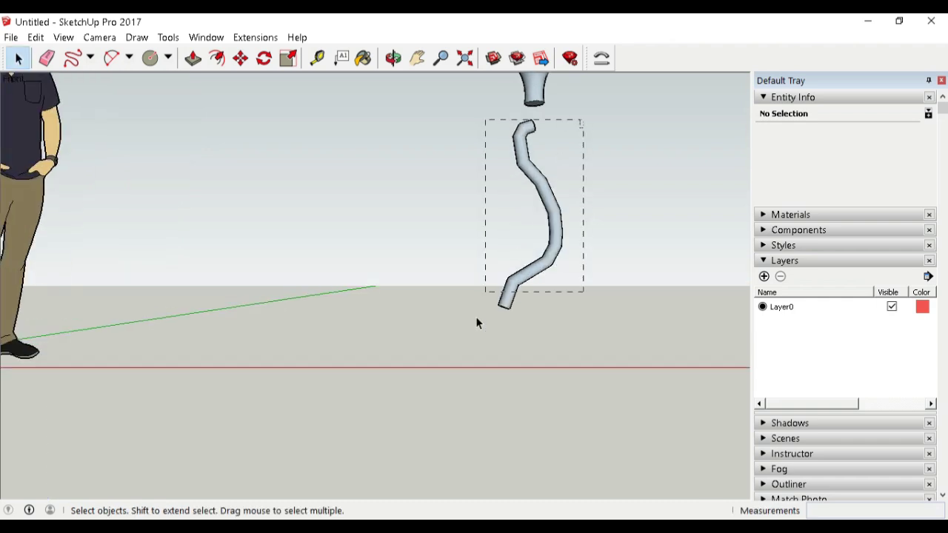
Step: Select the whole string tube and make it a group
{"action": "left_click_drag", "start_coordinate": [456, 346], "coordinate": [457, 347]}
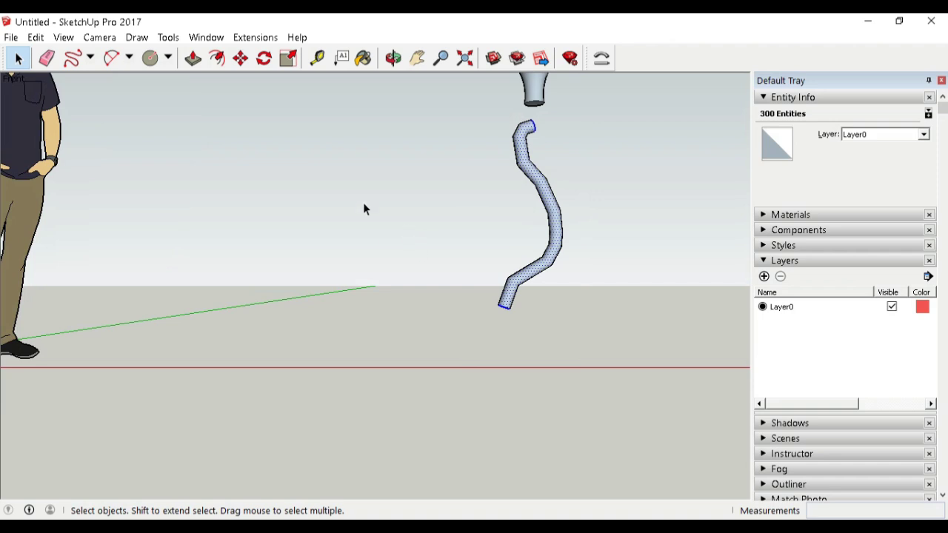
{"action": "right_click", "coordinate": [546, 191]}
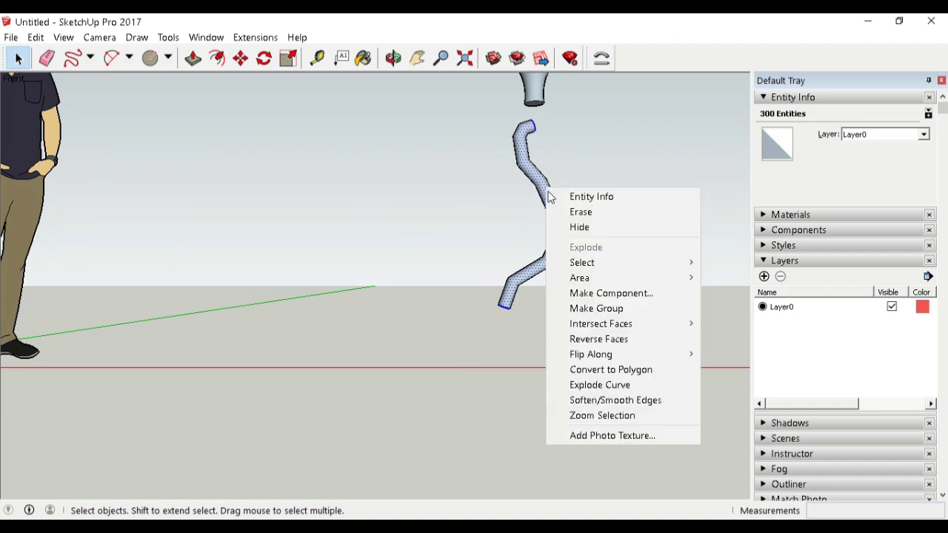
{"action": "left_click", "coordinate": [605, 307]}
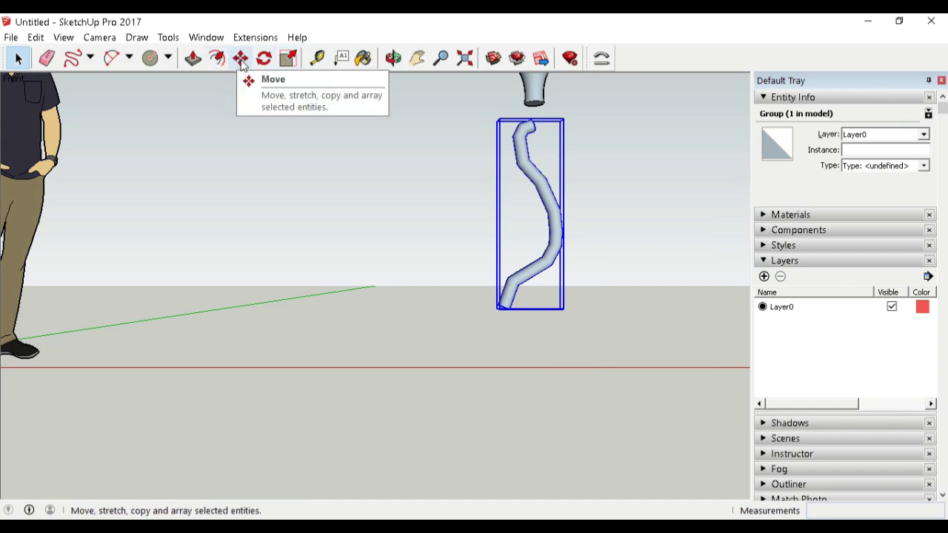
Step: Try resizing the tube group's width and depth with the Scale tool's side grips
{"action": "left_click", "coordinate": [288, 58]}
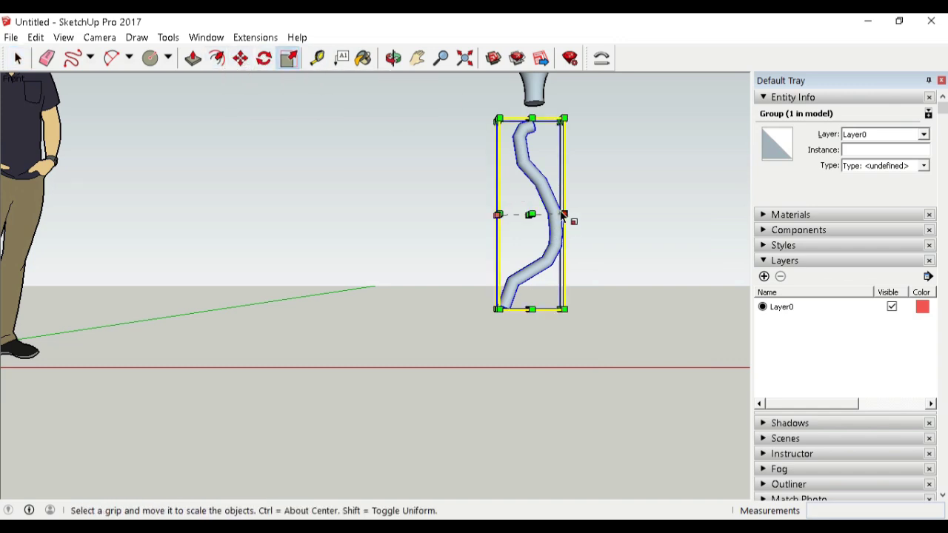
{"action": "left_click_drag", "start_coordinate": [564, 214], "coordinate": [535, 217]}
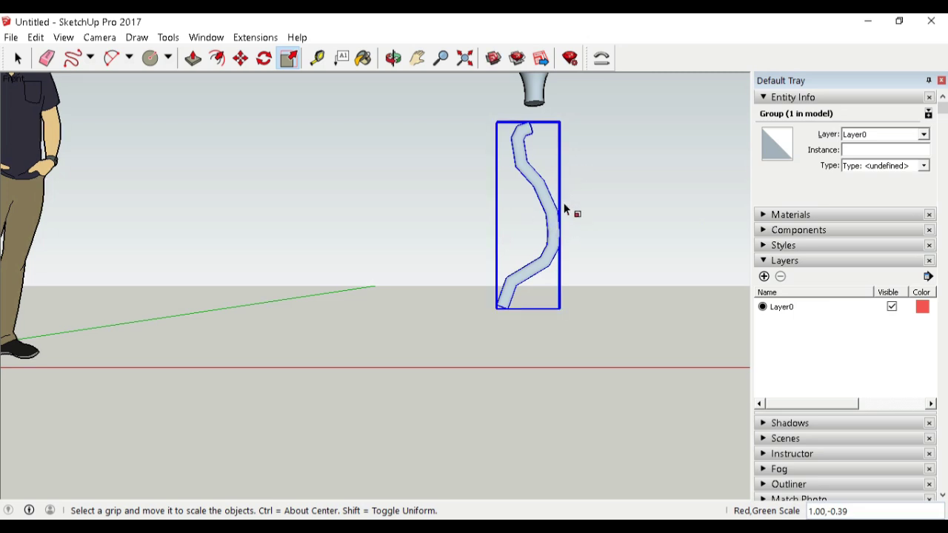
{"action": "key", "text": "Escape"}
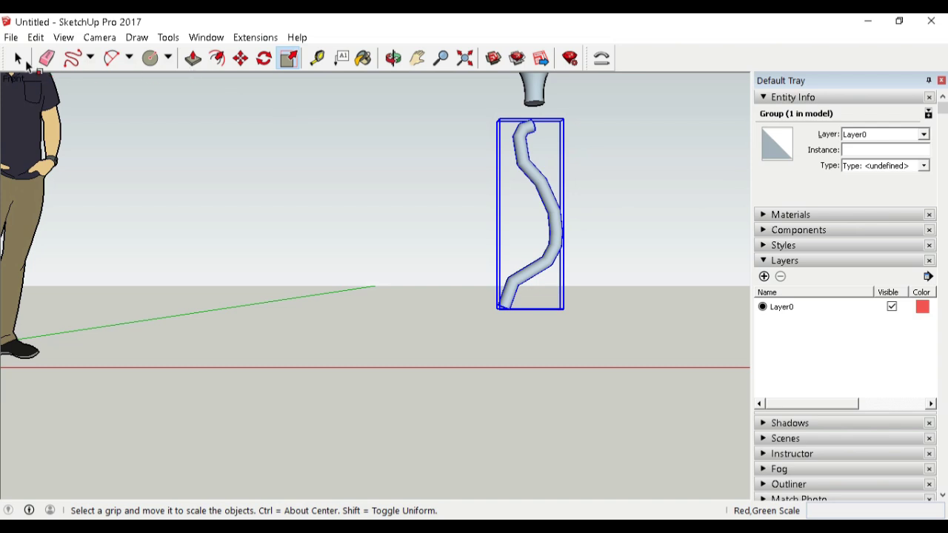
{"action": "key", "text": "space"}
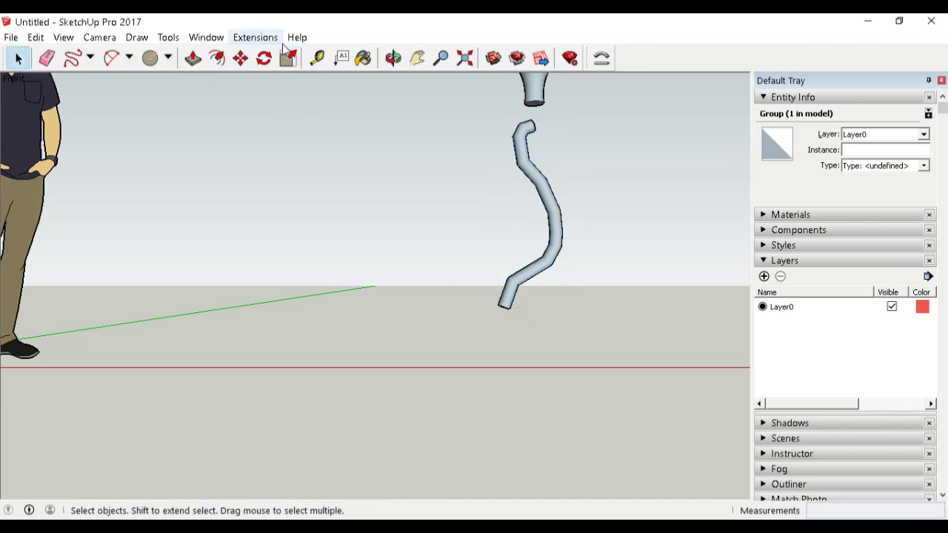
{"action": "left_click", "coordinate": [556, 208]}
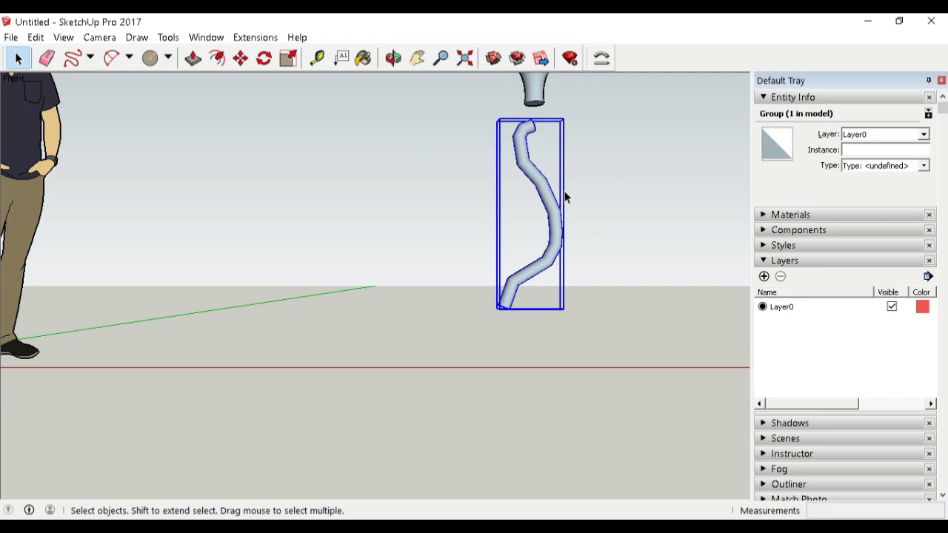
{"action": "left_click", "coordinate": [288, 57]}
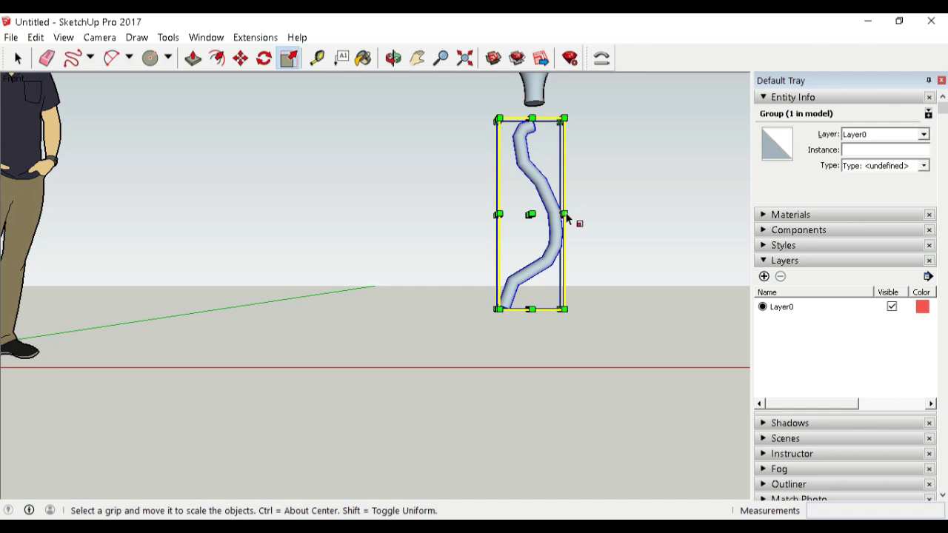
{"action": "left_click_drag", "start_coordinate": [564, 215], "coordinate": [564, 218]}
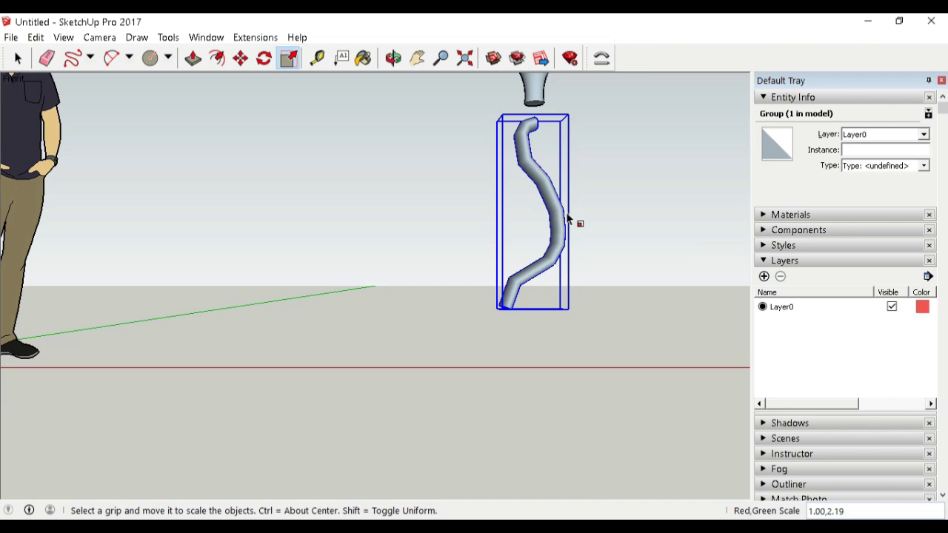
{"action": "mouse_move", "coordinate": [568, 212]}
{"action": "left_mouse_down"}
{"action": "mouse_move", "coordinate": [608, 193]}
{"action": "mouse_move", "coordinate": [573, 178]}
{"action": "mouse_move", "coordinate": [557, 213]}
{"action": "left_mouse_up"}
{"action": "scroll", "coordinate": [596, 182], "scroll_direction": "down", "scroll_amount": 2}
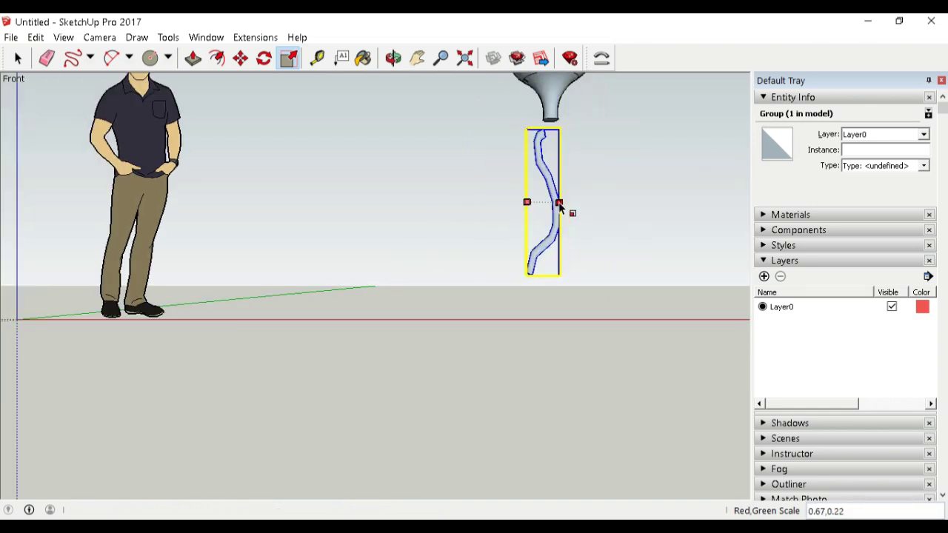
{"action": "left_click_drag", "start_coordinate": [558, 212], "coordinate": [576, 202]}
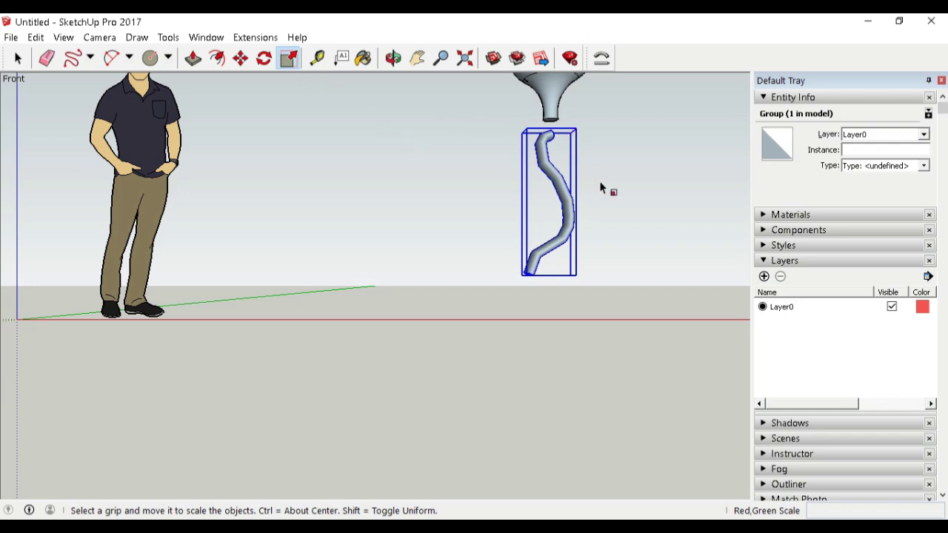
{"action": "left_click", "coordinate": [19, 59]}
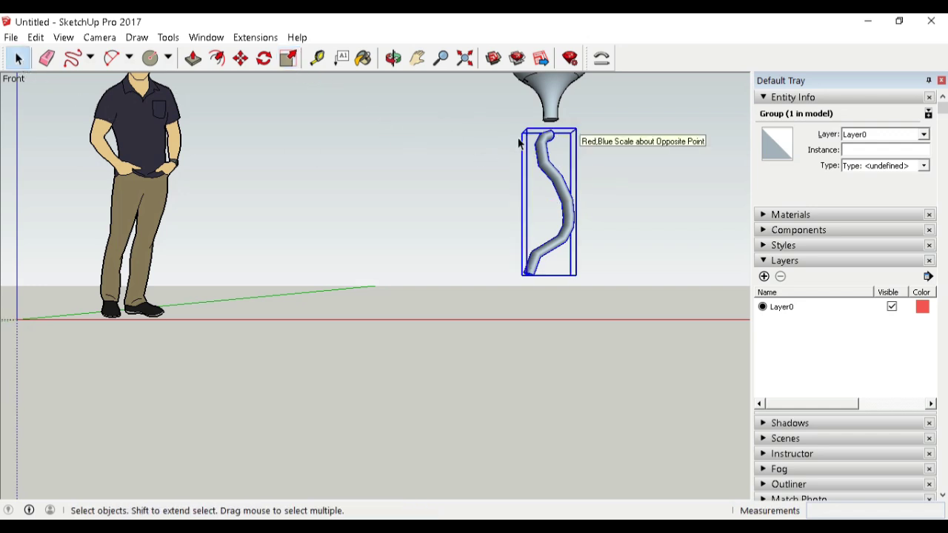
Step: Scale the tube group uniformly from a corner grip to 0.7
{"action": "left_click", "coordinate": [288, 58]}
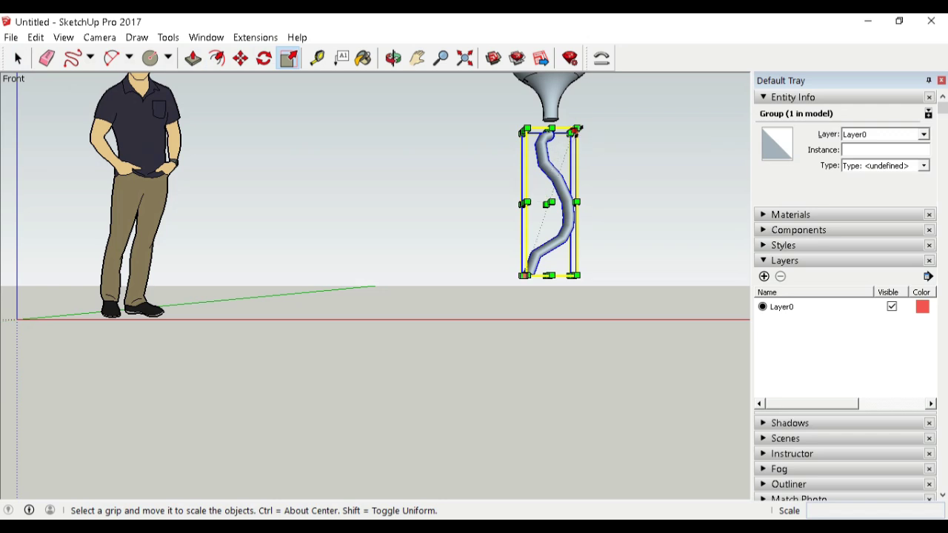
{"action": "left_click_drag", "start_coordinate": [575, 131], "coordinate": [576, 134]}
{"action": "type", "text": "0.7"}
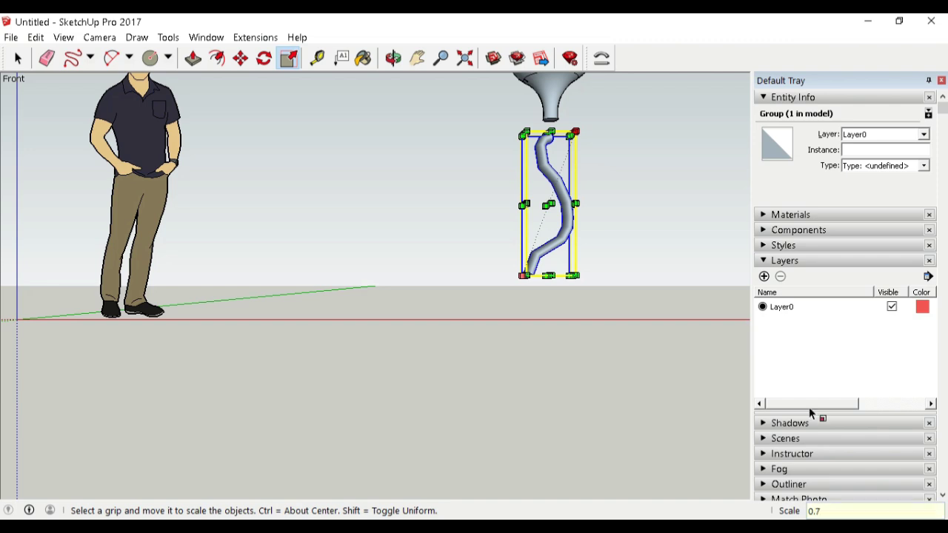
{"action": "key", "text": "Return"}
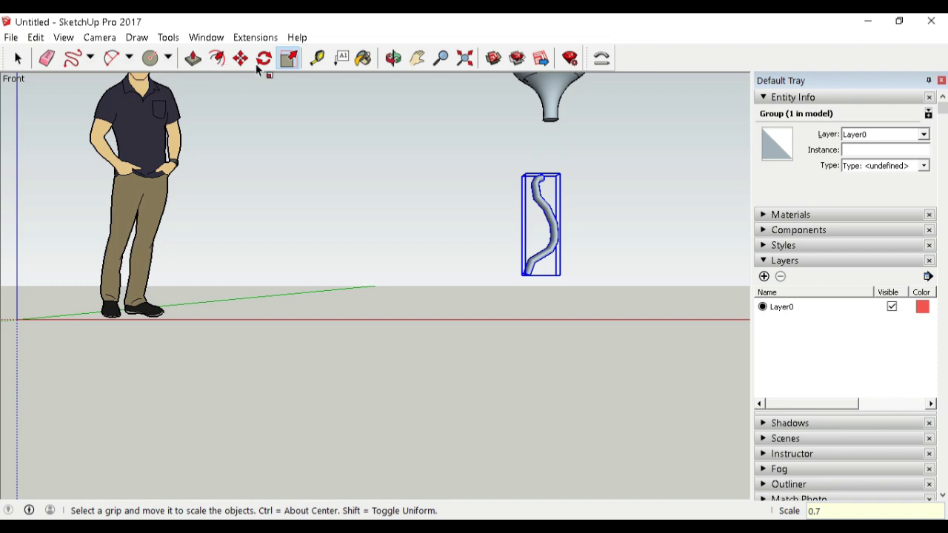
{"action": "left_click", "coordinate": [18, 58]}
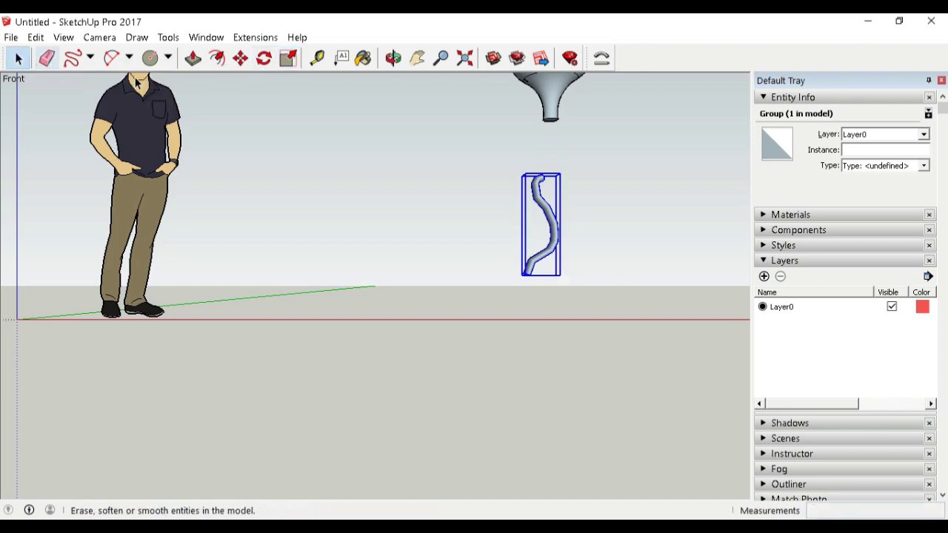
Step: Move the string tube group up toward the balloon's neck with the Move tool
{"action": "left_click", "coordinate": [295, 143]}
{"action": "left_click", "coordinate": [240, 58]}
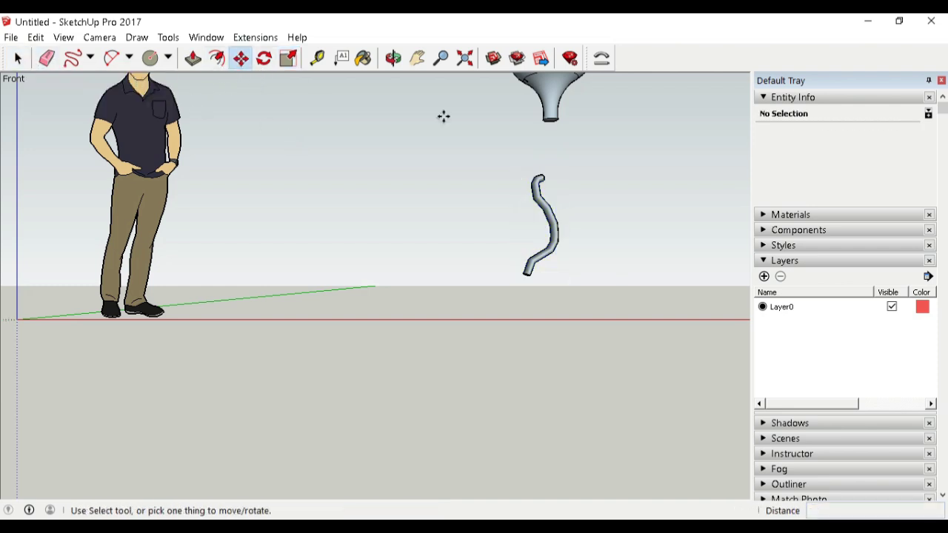
{"action": "left_click", "coordinate": [535, 178]}
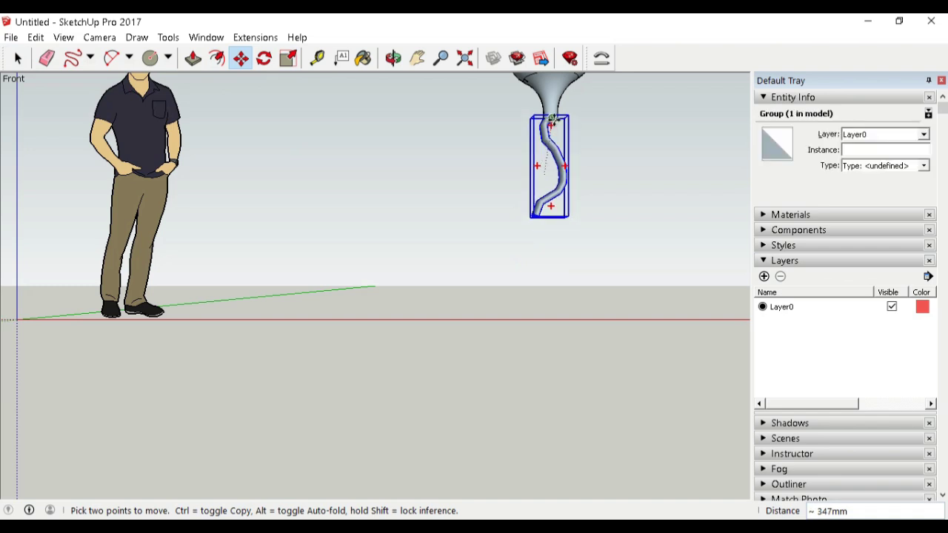
{"action": "scroll", "coordinate": [551, 117], "scroll_direction": "up", "scroll_amount": 2}
{"action": "scroll", "coordinate": [552, 117], "scroll_direction": "up", "scroll_amount": 2}
{"action": "scroll", "coordinate": [554, 120], "scroll_direction": "up", "scroll_amount": 1}
{"action": "scroll", "coordinate": [559, 130], "scroll_direction": "up", "scroll_amount": 1}
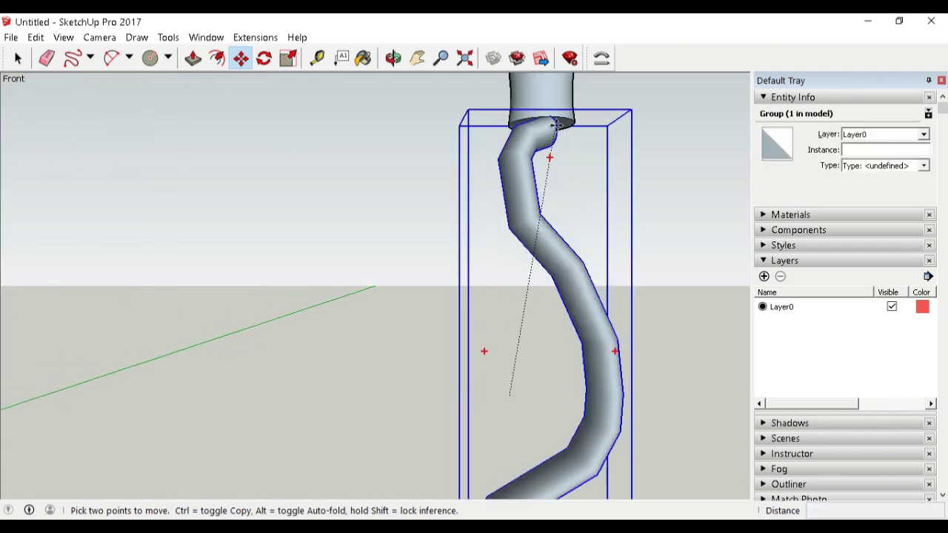
{"action": "scroll", "coordinate": [559, 135], "scroll_direction": "up", "scroll_amount": 1}
{"action": "scroll", "coordinate": [557, 132], "scroll_direction": "up", "scroll_amount": 2}
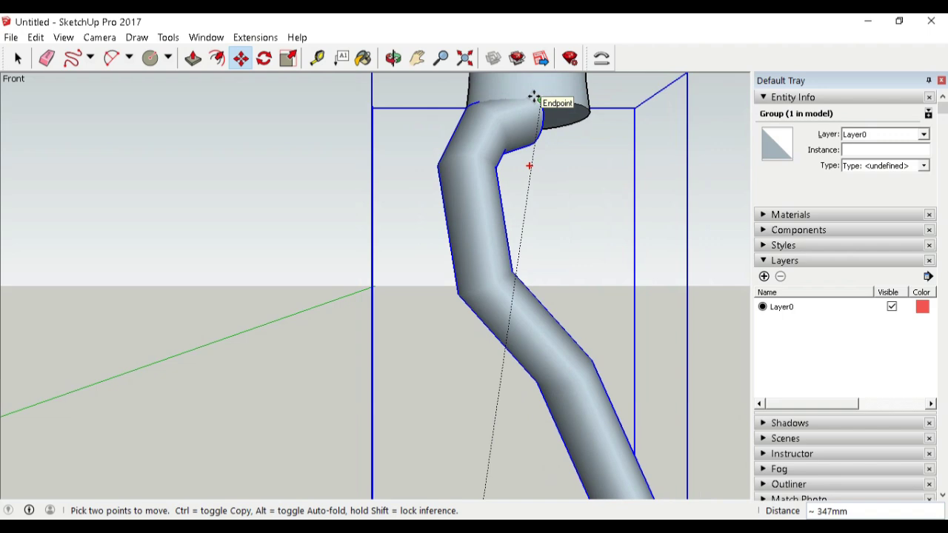
{"action": "left_click", "coordinate": [539, 96]}
Step: Check from another angle and reposition the tube so its top sits just under the neck
{"action": "scroll", "coordinate": [567, 121], "scroll_direction": "down", "scroll_amount": 1}
{"action": "scroll", "coordinate": [584, 133], "scroll_direction": "down", "scroll_amount": 1}
{"action": "scroll", "coordinate": [586, 142], "scroll_direction": "down", "scroll_amount": 1}
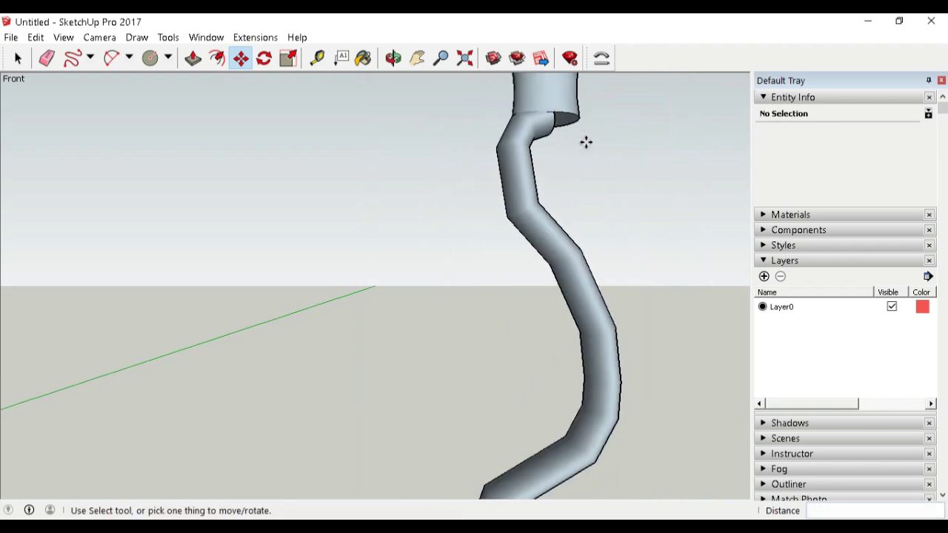
{"action": "mouse_move", "coordinate": [586, 142]}
{"action": "middle_mouse_down"}
{"action": "mouse_move", "coordinate": [440, 141]}
{"action": "mouse_move", "coordinate": [360, 200]}
{"action": "mouse_move", "coordinate": [407, 197]}
{"action": "middle_mouse_up"}
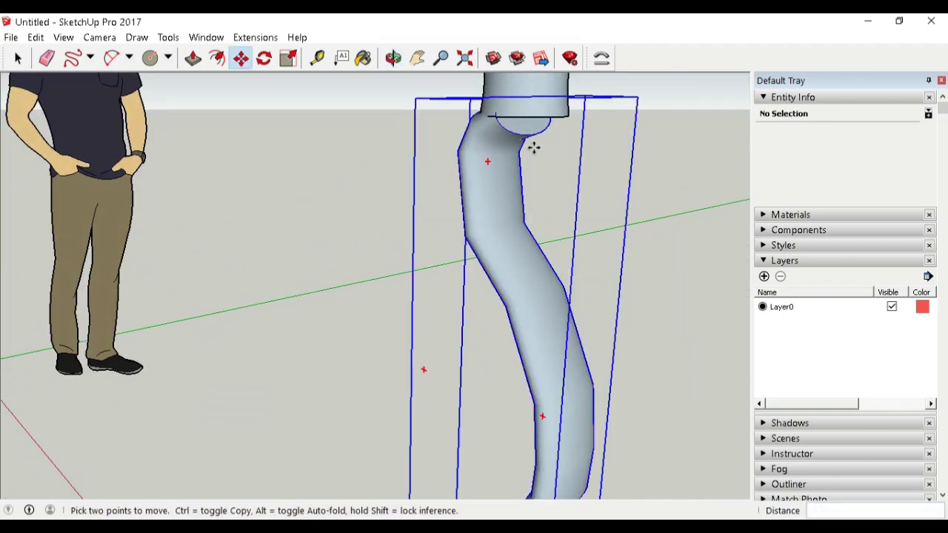
{"action": "scroll", "coordinate": [533, 147], "scroll_direction": "up", "scroll_amount": 1}
{"action": "scroll", "coordinate": [571, 157], "scroll_direction": "down", "scroll_amount": 1}
{"action": "scroll", "coordinate": [607, 169], "scroll_direction": "down", "scroll_amount": 1}
{"action": "mouse_move", "coordinate": [607, 169]}
{"action": "middle_mouse_down"}
{"action": "mouse_move", "coordinate": [608, 96]}
{"action": "mouse_move", "coordinate": [608, 137]}
{"action": "middle_mouse_up"}
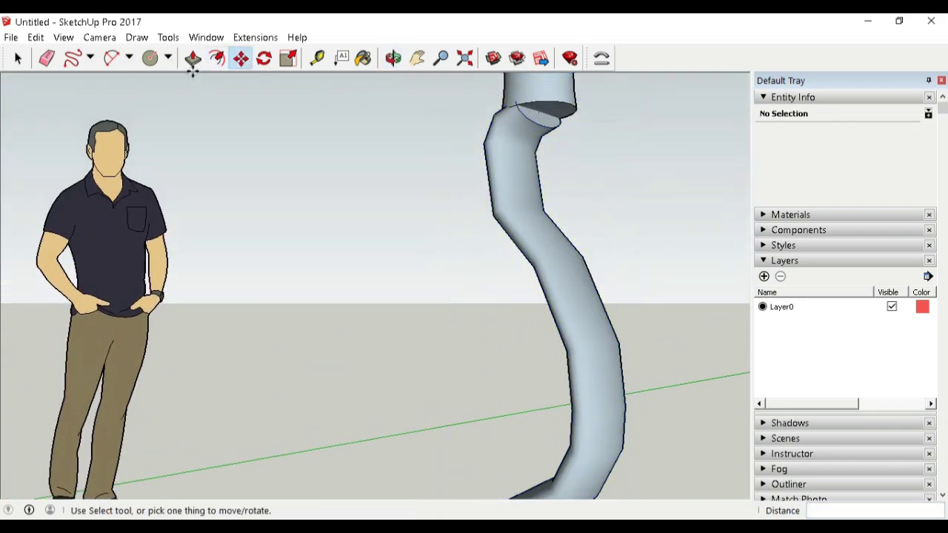
{"action": "left_click", "coordinate": [541, 121]}
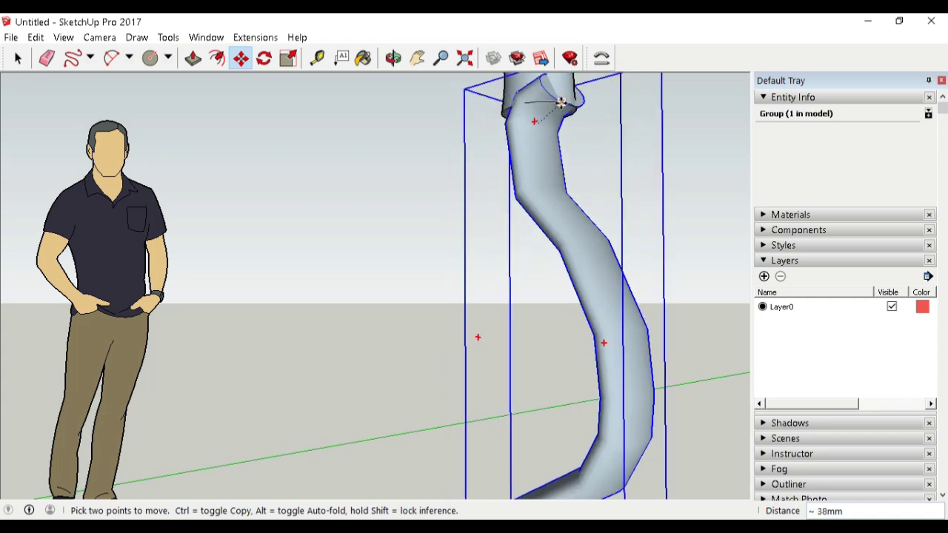
{"action": "left_click", "coordinate": [561, 107]}
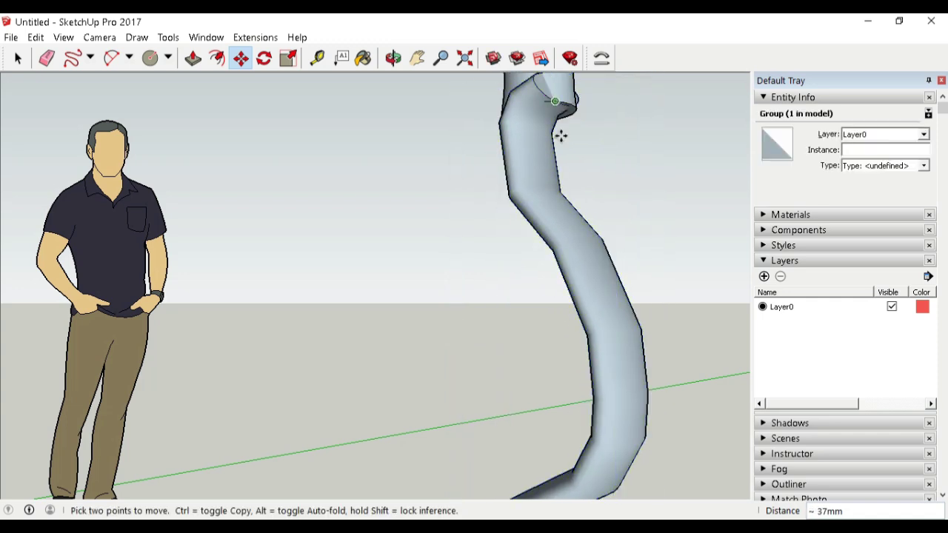
{"action": "middle_click_drag", "start_coordinate": [523, 141], "coordinate": [559, 162]}
{"action": "scroll", "coordinate": [560, 163], "scroll_direction": "down", "scroll_amount": 2}
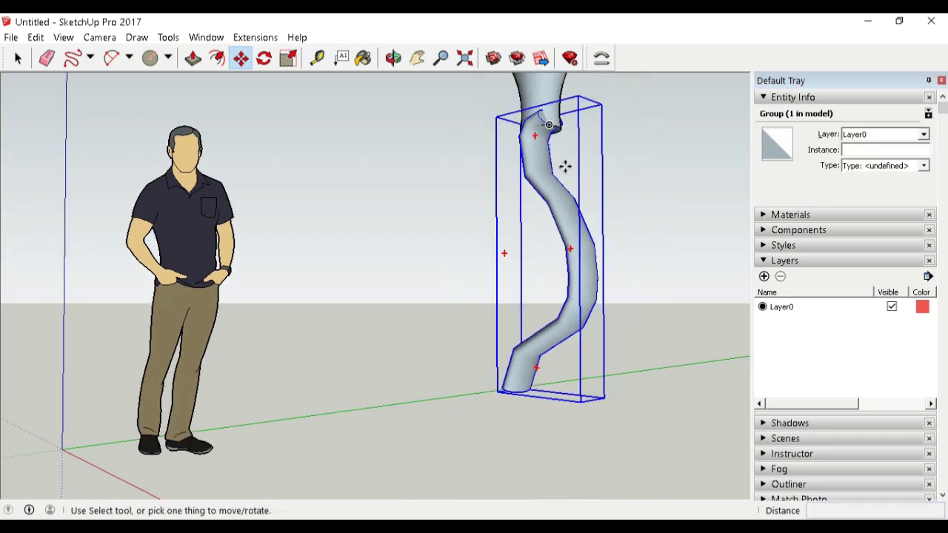
{"action": "scroll", "coordinate": [545, 128], "scroll_direction": "up", "scroll_amount": 3}
{"action": "scroll", "coordinate": [543, 128], "scroll_direction": "up", "scroll_amount": 1}
Step: Move the top face of the neck cylinder down to a lower position
{"action": "key", "text": "space"}
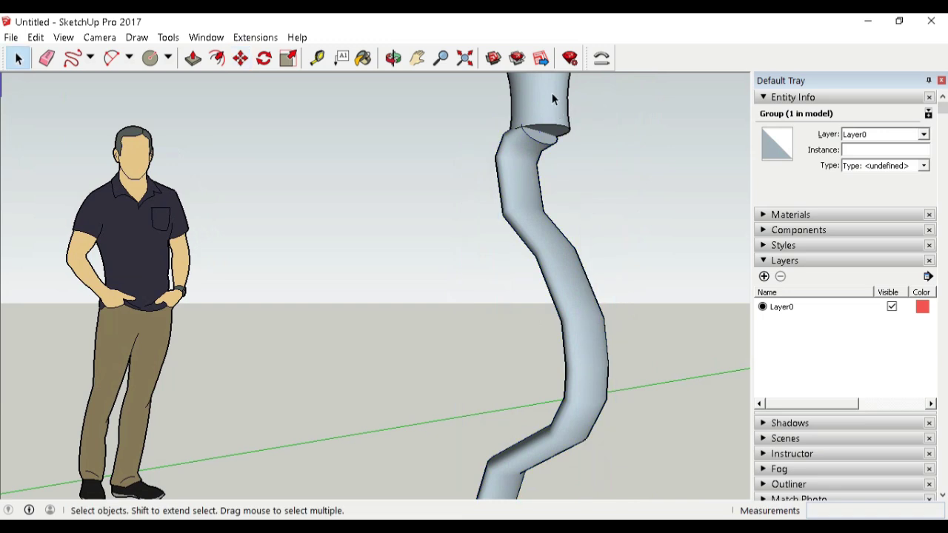
{"action": "left_click", "coordinate": [552, 93]}
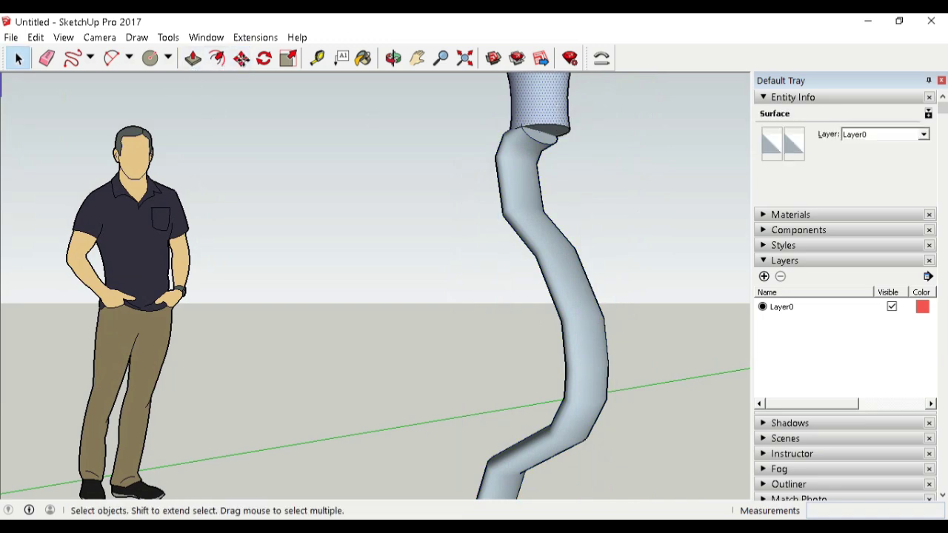
{"action": "left_click", "coordinate": [240, 58]}
{"action": "left_click", "coordinate": [561, 127]}
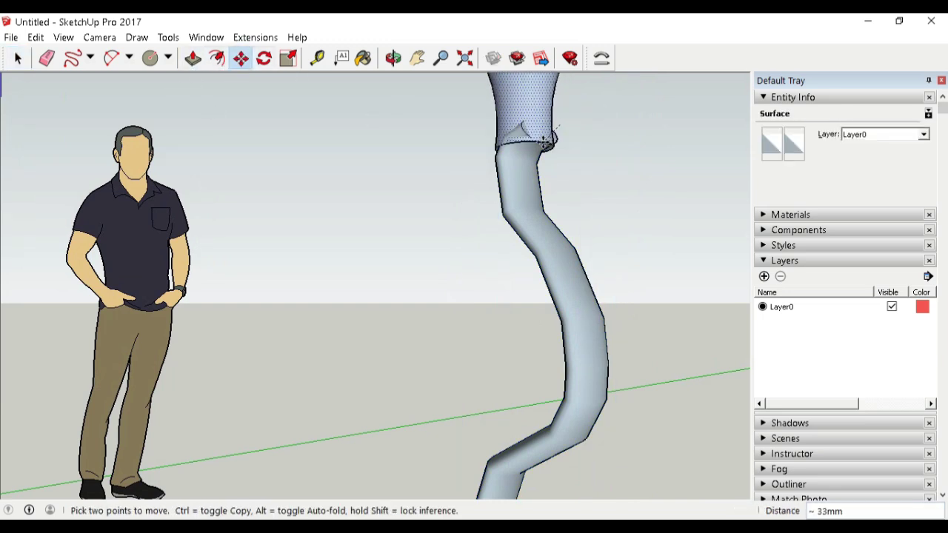
{"action": "left_click", "coordinate": [566, 142]}
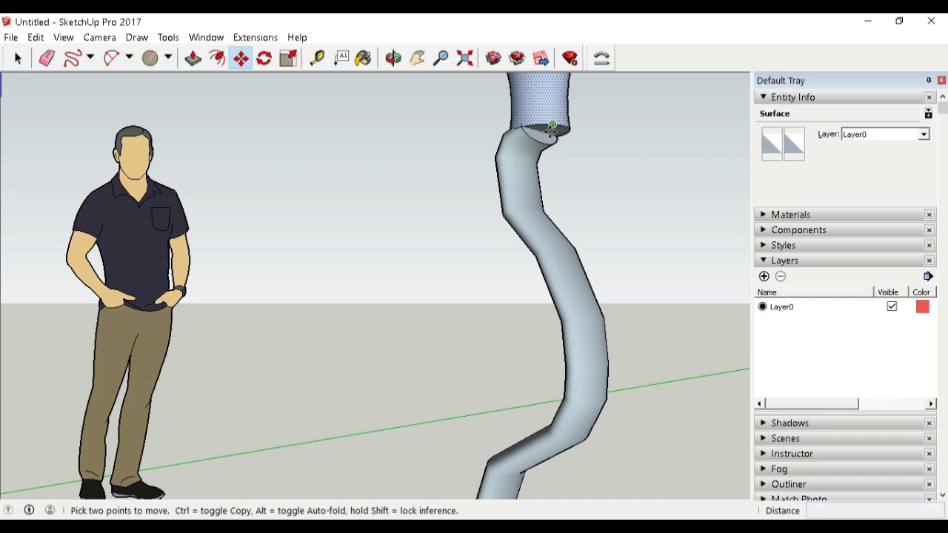
{"action": "scroll", "coordinate": [572, 136], "scroll_direction": "up", "scroll_amount": 2}
{"action": "scroll", "coordinate": [574, 134], "scroll_direction": "up", "scroll_amount": 2}
Step: Snap the neck's dark cap onto the string's top endpoint and join the neck edge to the string
{"action": "key", "text": "space"}
{"action": "left_click", "coordinate": [566, 134]}
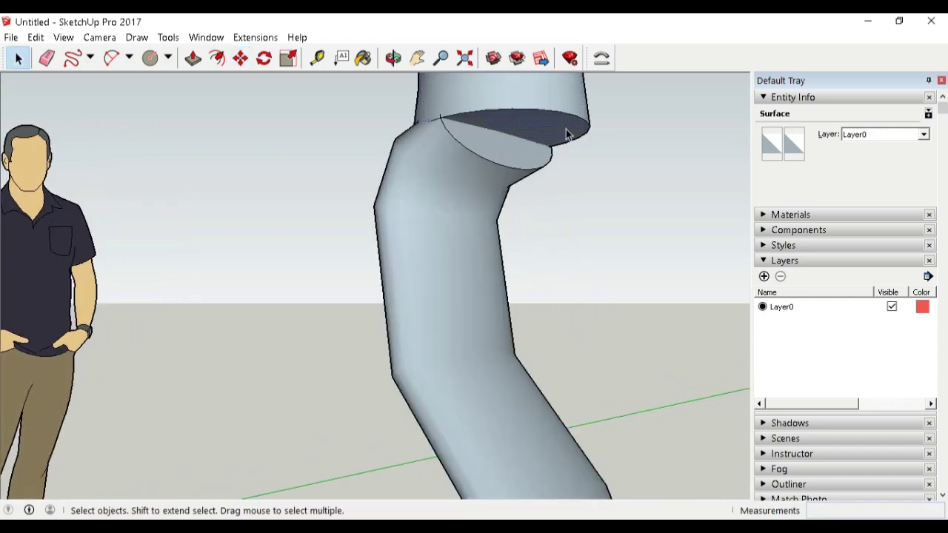
{"action": "key", "text": "m"}
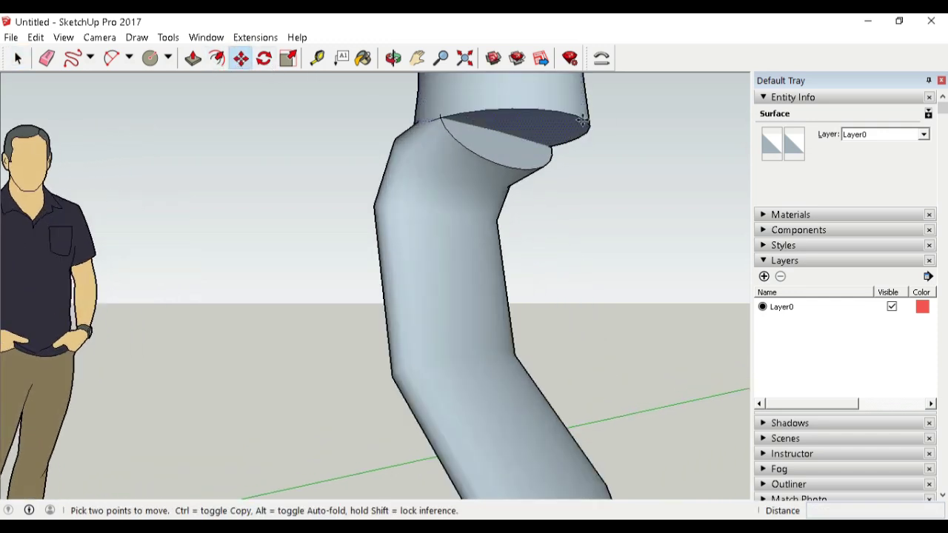
{"action": "left_click", "coordinate": [577, 116]}
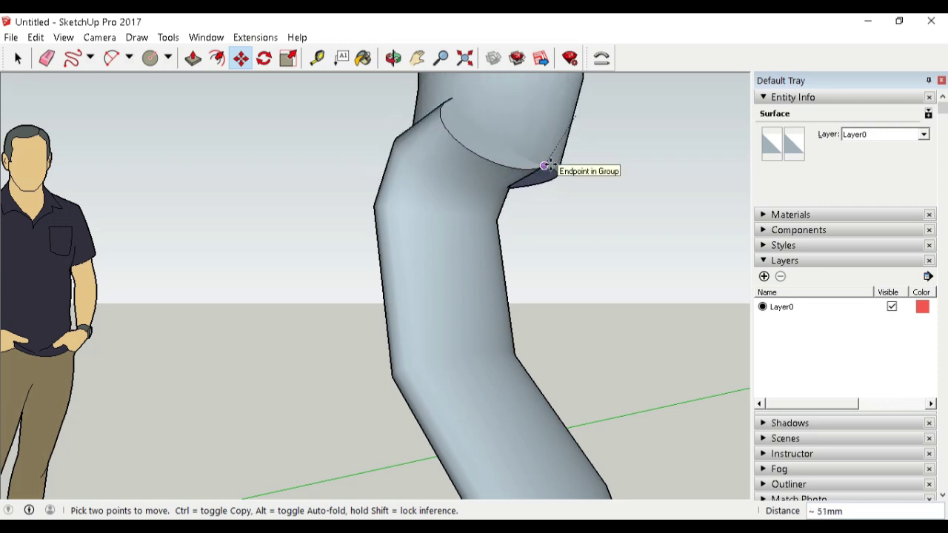
{"action": "left_click", "coordinate": [549, 165]}
{"action": "left_click", "coordinate": [482, 153]}
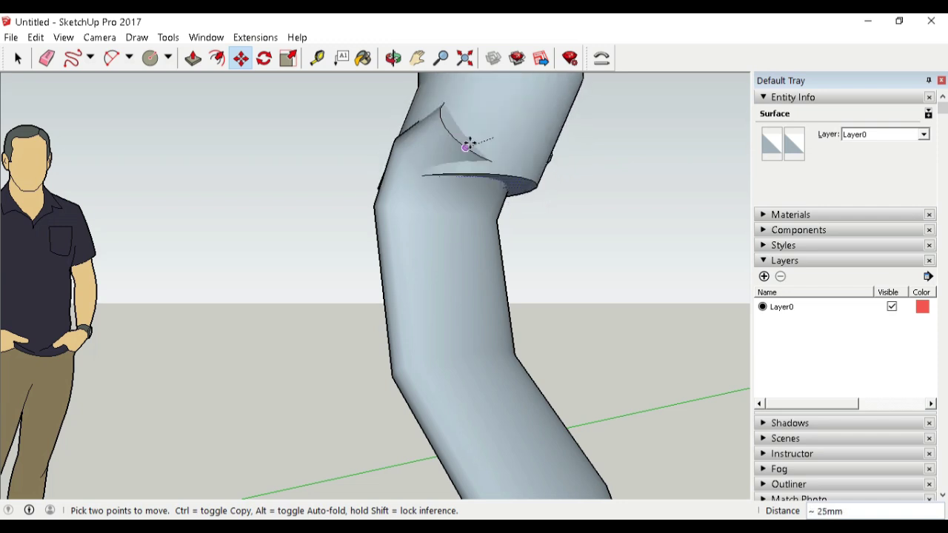
{"action": "left_click", "coordinate": [470, 136]}
{"action": "scroll", "coordinate": [581, 196], "scroll_direction": "down", "scroll_amount": 3}
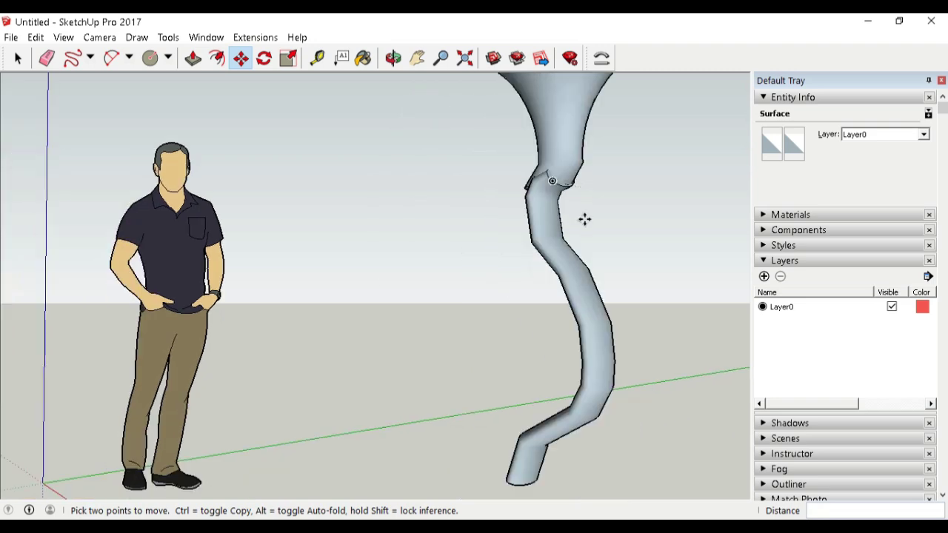
{"action": "scroll", "coordinate": [585, 218], "scroll_direction": "down", "scroll_amount": 3}
{"action": "key", "text": "space"}
{"action": "scroll", "coordinate": [626, 218], "scroll_direction": "down", "scroll_amount": 2}
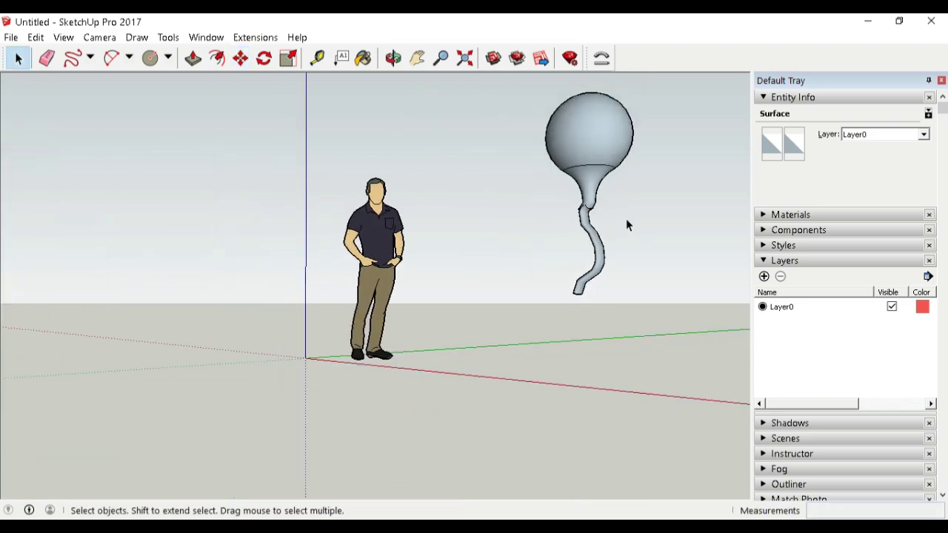
{"action": "middle_click_drag", "start_coordinate": [625, 218], "coordinate": [713, 313]}
{"action": "scroll", "coordinate": [605, 260], "scroll_direction": "up", "scroll_amount": 3}
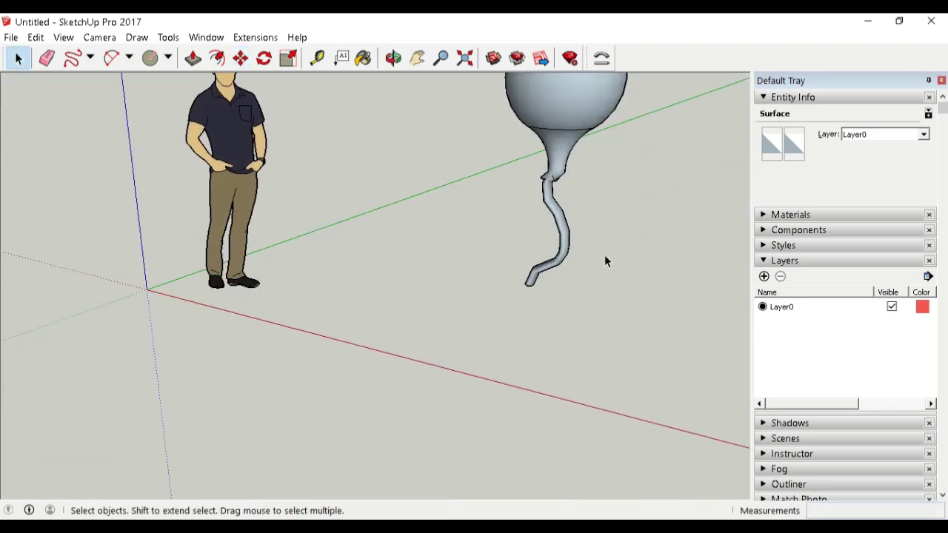
{"action": "mouse_move", "coordinate": [605, 260]}
{"action": "middle_mouse_down"}
{"action": "mouse_move", "coordinate": [684, 267]}
{"action": "mouse_move", "coordinate": [605, 186]}
{"action": "mouse_move", "coordinate": [603, 123]}
{"action": "middle_mouse_up"}
{"action": "scroll", "coordinate": [595, 176], "scroll_direction": "down", "scroll_amount": 1}
{"action": "scroll", "coordinate": [599, 168], "scroll_direction": "down", "scroll_amount": 1}
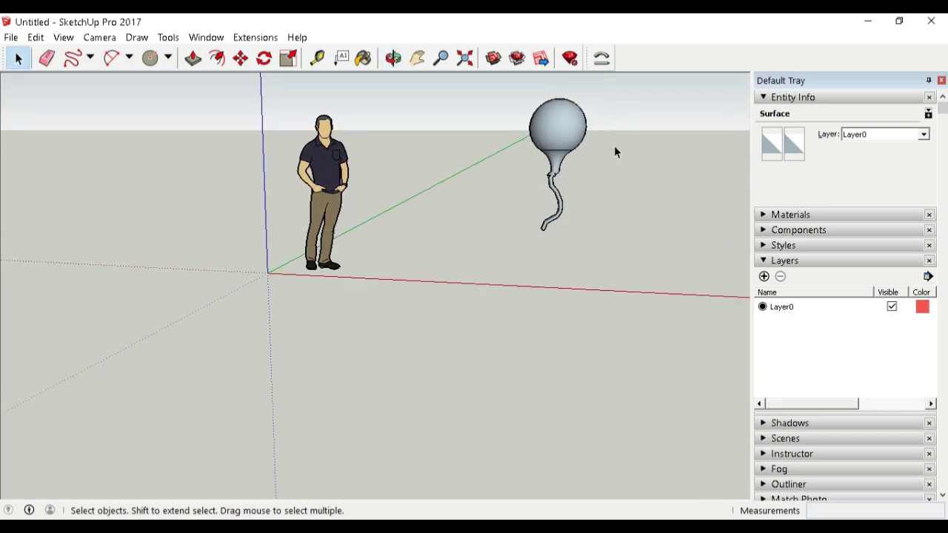
{"action": "scroll", "coordinate": [614, 145], "scroll_direction": "up", "scroll_amount": 3}
{"action": "scroll", "coordinate": [593, 174], "scroll_direction": "down", "scroll_amount": 1}
{"action": "scroll", "coordinate": [594, 175], "scroll_direction": "down", "scroll_amount": 1}
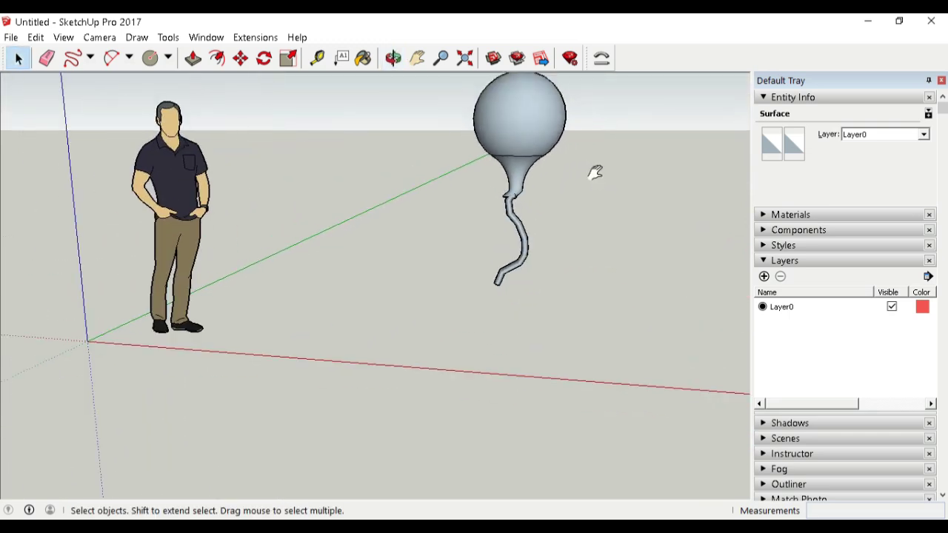
{"action": "mouse_move", "coordinate": [594, 174]}
{"action": "middle_mouse_down", "text": "shift"}
{"action": "mouse_move", "coordinate": [664, 216]}
{"action": "mouse_move", "coordinate": [482, 213]}
{"action": "middle_mouse_up", "text": "shift"}
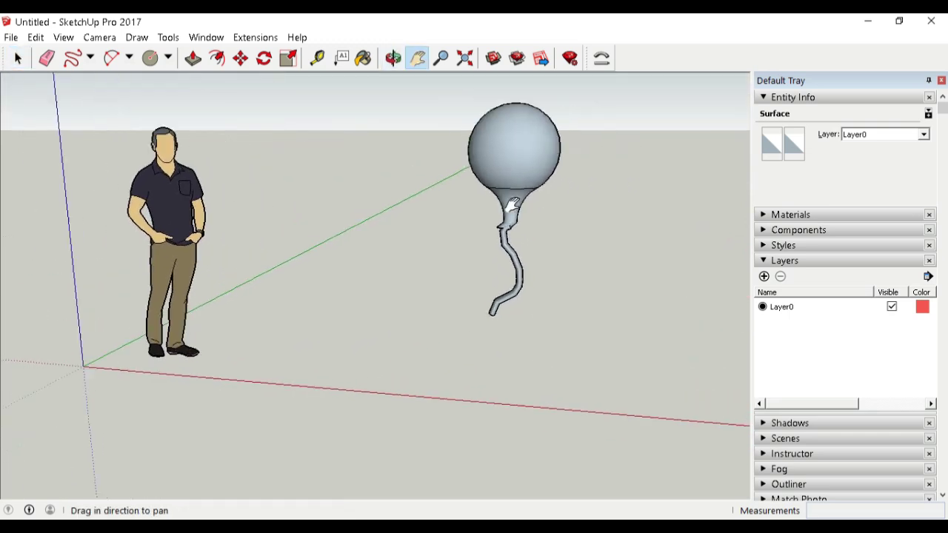
{"action": "left_click", "coordinate": [393, 58]}
{"action": "mouse_move", "coordinate": [600, 182]}
{"action": "left_mouse_down"}
{"action": "mouse_move", "coordinate": [654, 178]}
{"action": "mouse_move", "coordinate": [493, 224]}
{"action": "mouse_move", "coordinate": [529, 237]}
{"action": "mouse_move", "coordinate": [518, 239]}
{"action": "left_mouse_up"}
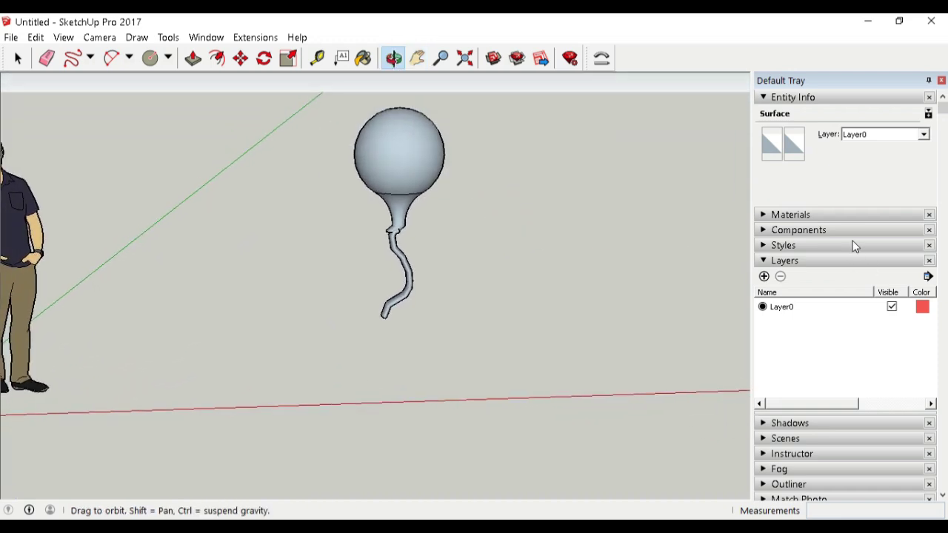
{"action": "key", "text": "space"}
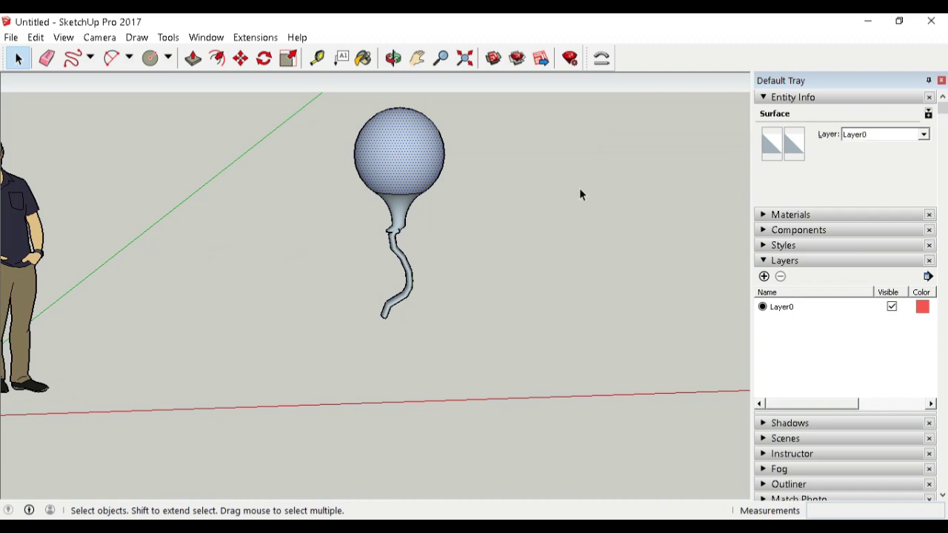
{"action": "left_click_drag", "start_coordinate": [485, 105], "coordinate": [374, 329]}
{"action": "left_click_drag", "start_coordinate": [339, 357], "coordinate": [345, 354]}
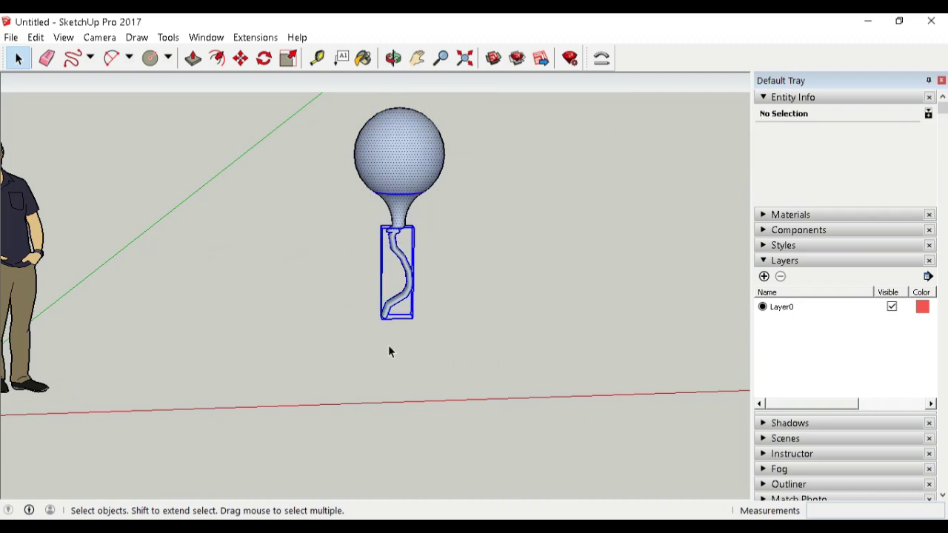
{"action": "left_click", "coordinate": [467, 169]}
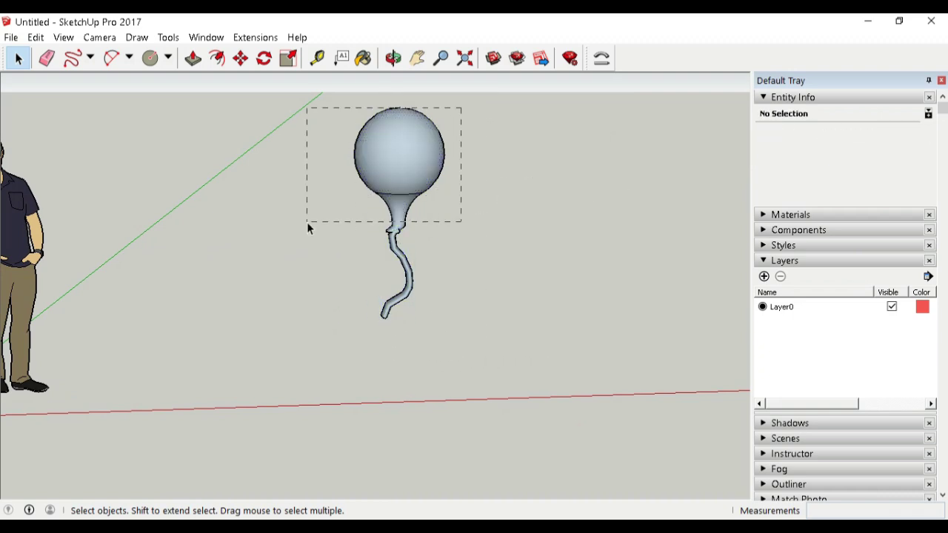
{"action": "left_click_drag", "start_coordinate": [306, 237], "coordinate": [308, 236]}
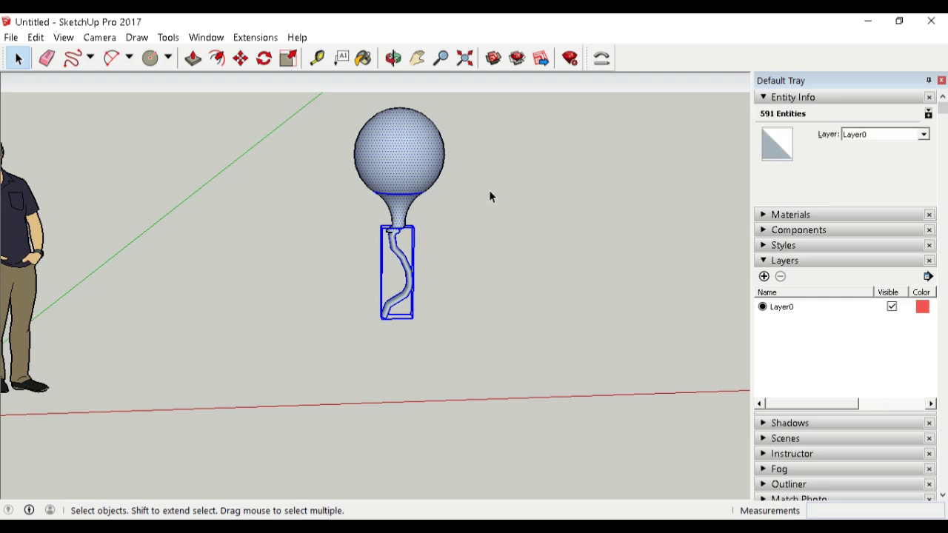
Step: Drag a selection window around only the balloon sphere and upper neck, excluding the string
{"action": "left_click", "coordinate": [489, 190]}
{"action": "left_click", "coordinate": [424, 134]}
{"action": "left_click", "coordinate": [475, 104]}
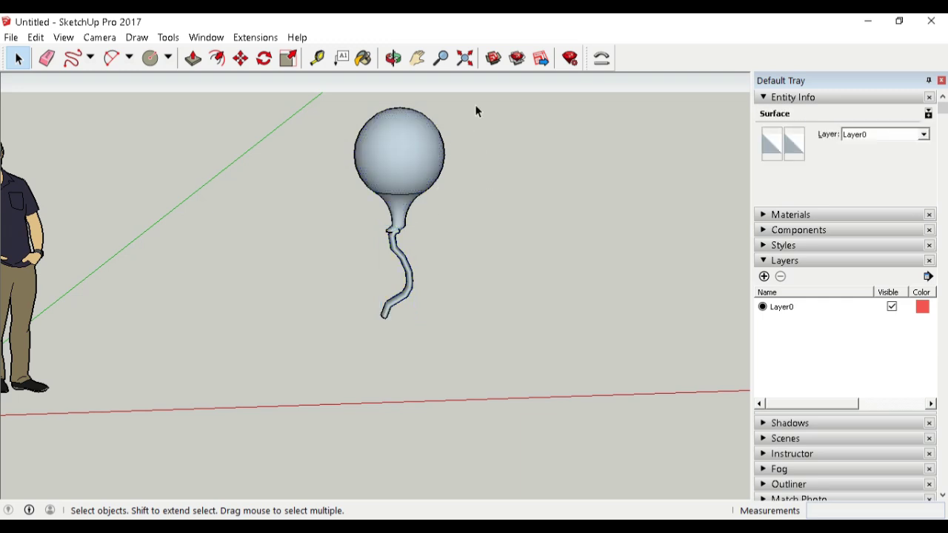
{"action": "left_click_drag", "start_coordinate": [332, 224], "coordinate": [330, 237]}
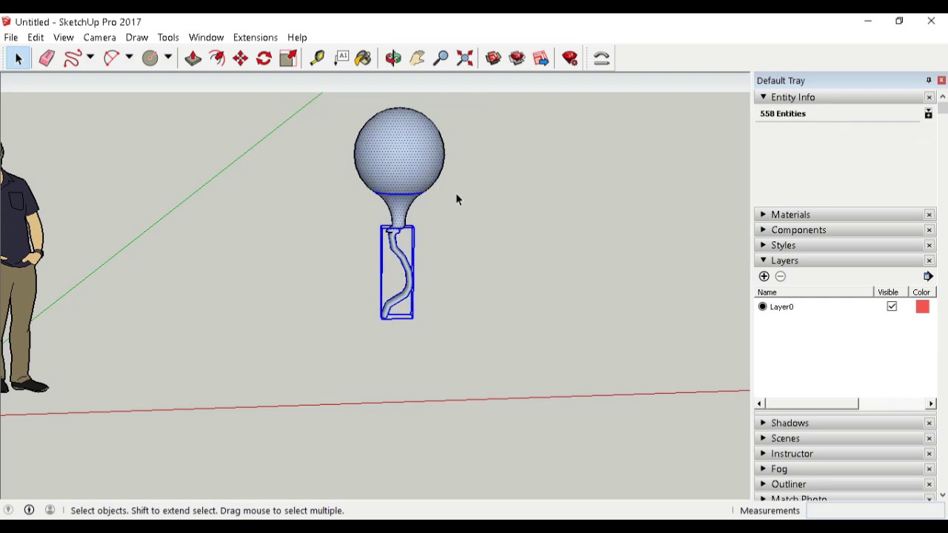
{"action": "left_click", "coordinate": [376, 248]}
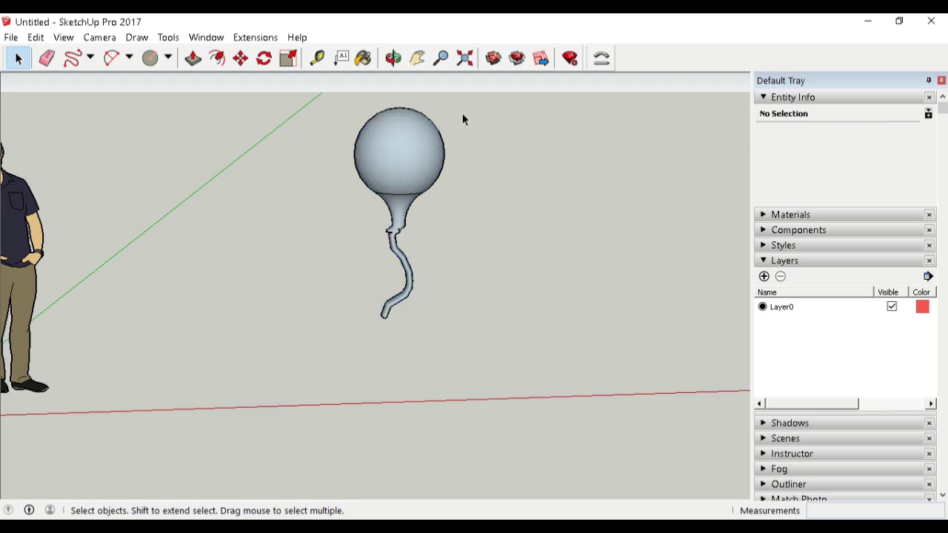
{"action": "left_click_drag", "start_coordinate": [327, 201], "coordinate": [362, 229]}
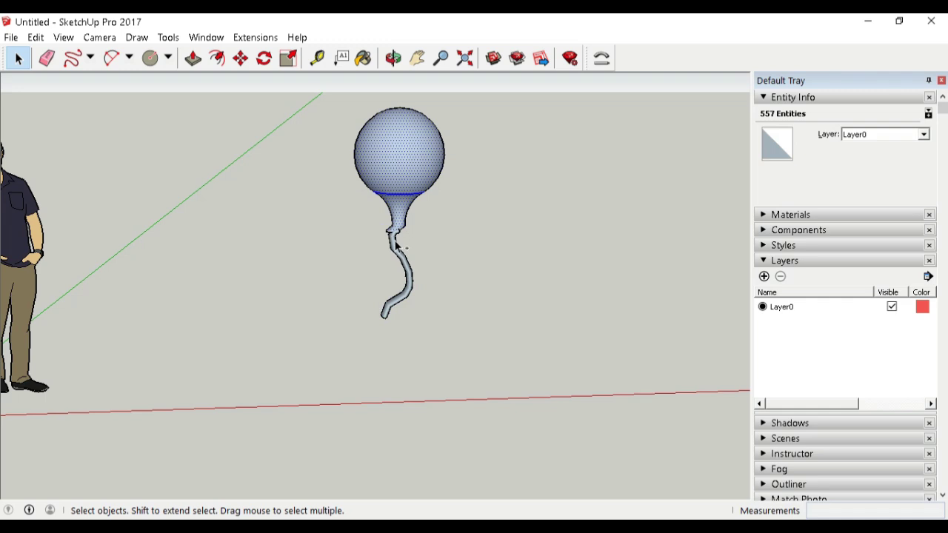
Step: Switch the Materials category dropdown to the Colors library
{"action": "left_click", "coordinate": [816, 215]}
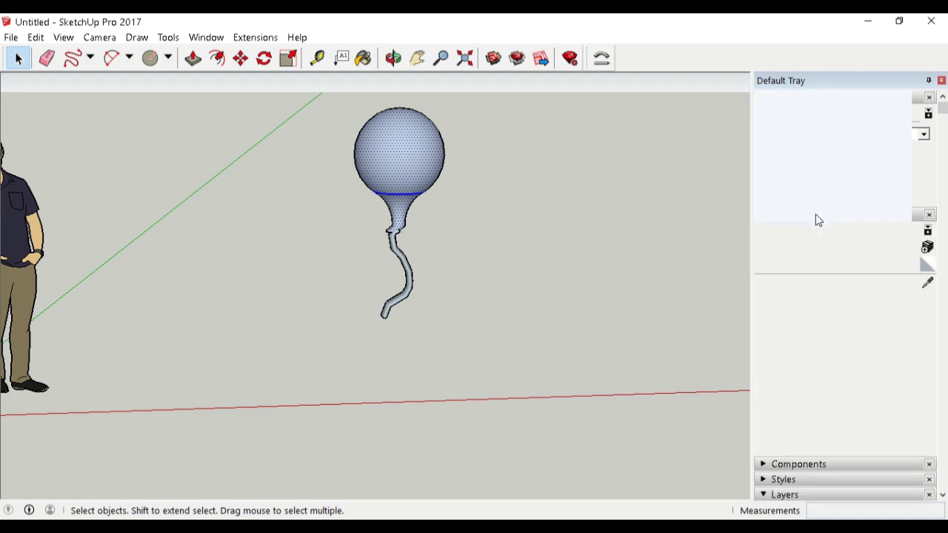
{"action": "left_click", "coordinate": [914, 304]}
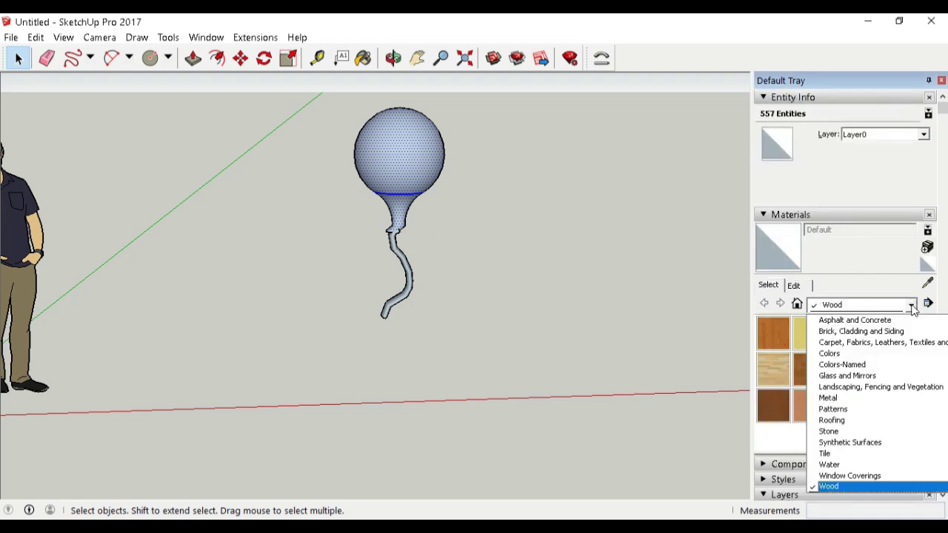
{"action": "left_click", "coordinate": [863, 347]}
{"action": "scroll", "coordinate": [873, 382], "scroll_direction": "down", "scroll_amount": 3}
{"action": "scroll", "coordinate": [873, 382], "scroll_direction": "down", "scroll_amount": 3}
{"action": "scroll", "coordinate": [872, 382], "scroll_direction": "down", "scroll_amount": 3}
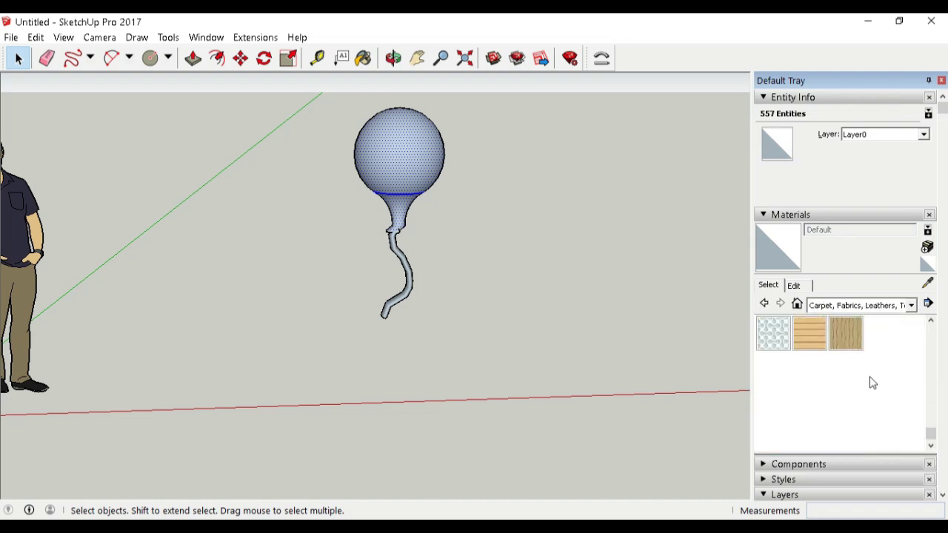
{"action": "scroll", "coordinate": [876, 333], "scroll_direction": "up", "scroll_amount": 5}
{"action": "left_click", "coordinate": [882, 306]}
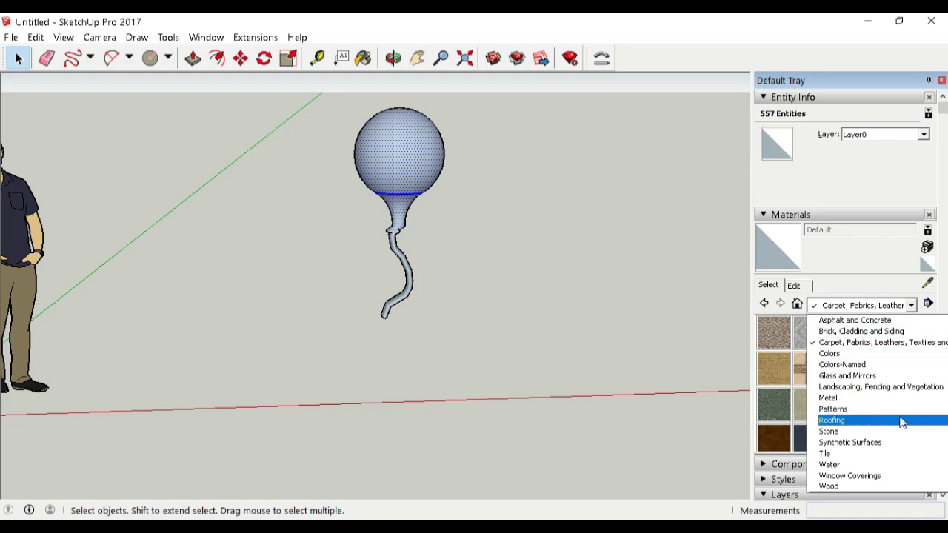
{"action": "scroll", "coordinate": [861, 393], "scroll_direction": "up", "scroll_amount": 1}
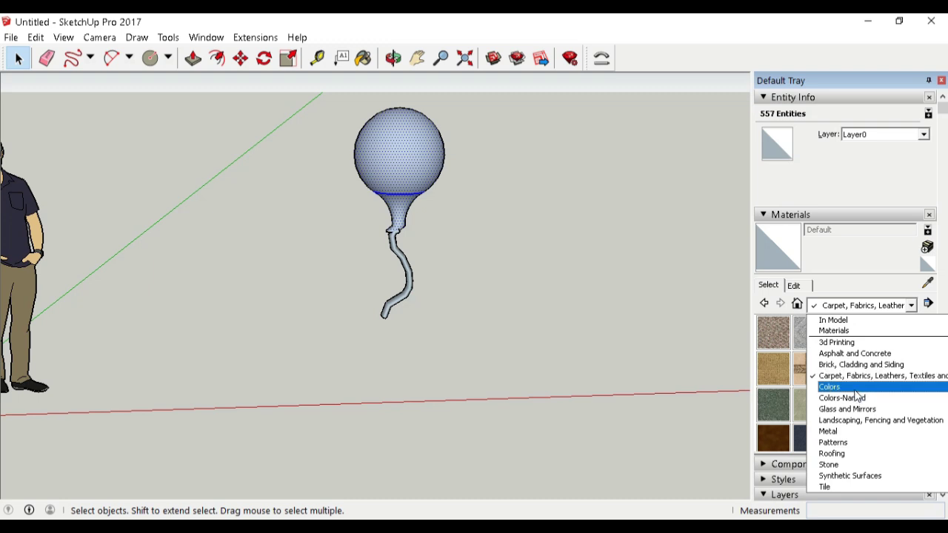
{"action": "left_click", "coordinate": [882, 388]}
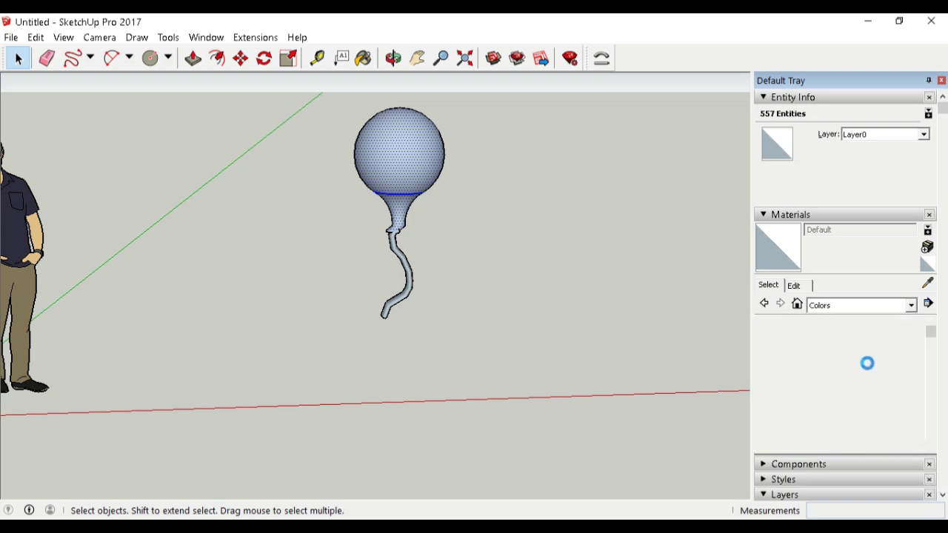
Step: Scroll the Colors swatches and choose bright green Color G04
{"action": "scroll", "coordinate": [850, 369], "scroll_direction": "down", "scroll_amount": 3}
{"action": "scroll", "coordinate": [854, 370], "scroll_direction": "down", "scroll_amount": 3}
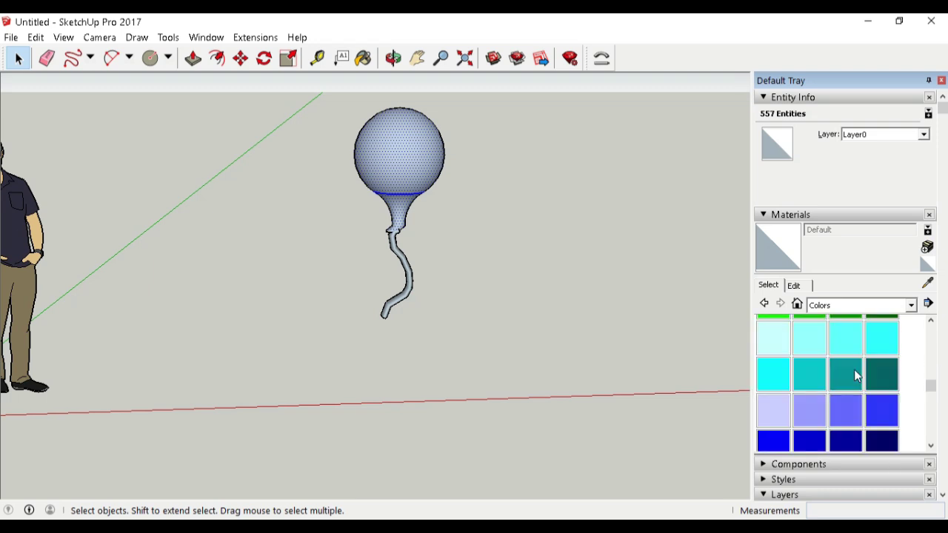
{"action": "scroll", "coordinate": [854, 370], "scroll_direction": "down", "scroll_amount": 3}
{"action": "scroll", "coordinate": [852, 374], "scroll_direction": "down", "scroll_amount": 2}
{"action": "scroll", "coordinate": [852, 374], "scroll_direction": "up", "scroll_amount": 3}
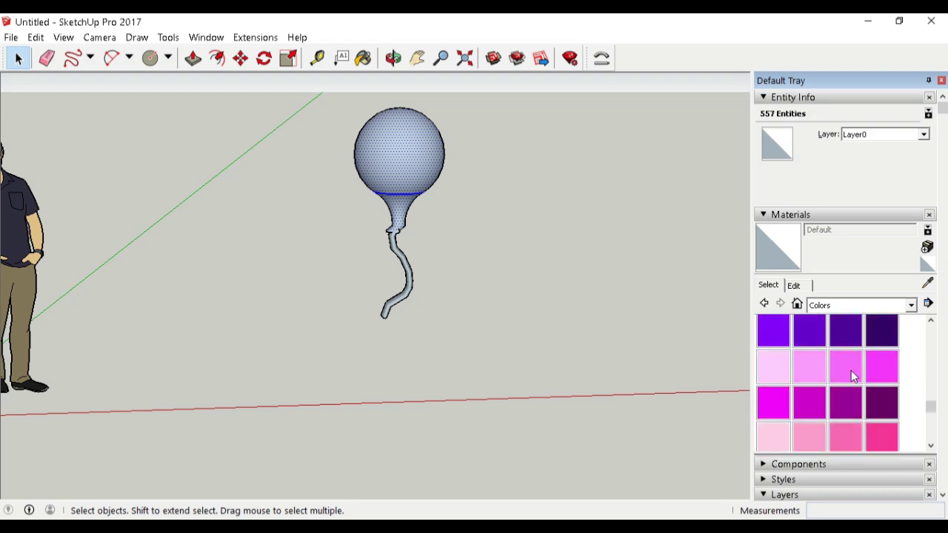
{"action": "scroll", "coordinate": [852, 374], "scroll_direction": "down", "scroll_amount": 3}
{"action": "scroll", "coordinate": [852, 374], "scroll_direction": "down", "scroll_amount": 5}
{"action": "scroll", "coordinate": [852, 374], "scroll_direction": "up", "scroll_amount": 5}
{"action": "scroll", "coordinate": [852, 374], "scroll_direction": "up", "scroll_amount": 2}
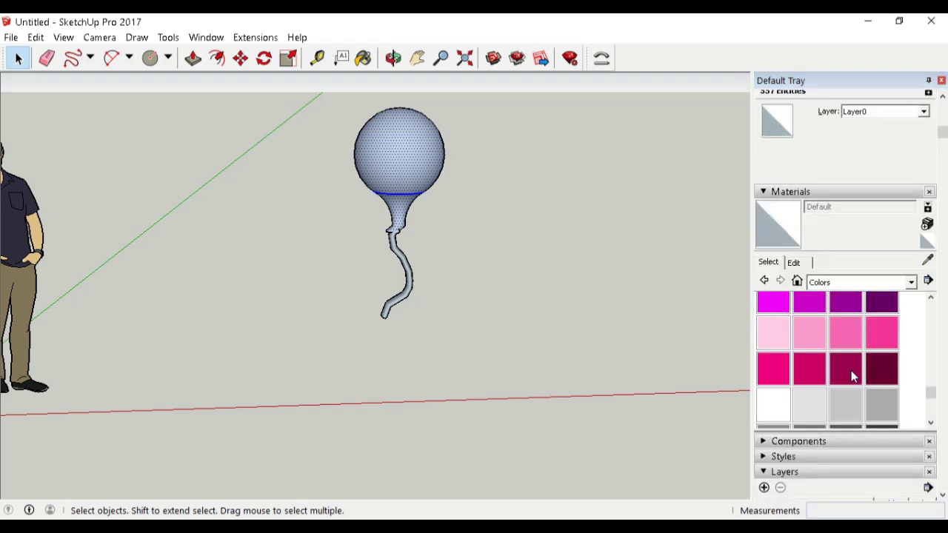
{"action": "scroll", "coordinate": [852, 374], "scroll_direction": "up", "scroll_amount": 2}
{"action": "scroll", "coordinate": [852, 374], "scroll_direction": "up", "scroll_amount": 2}
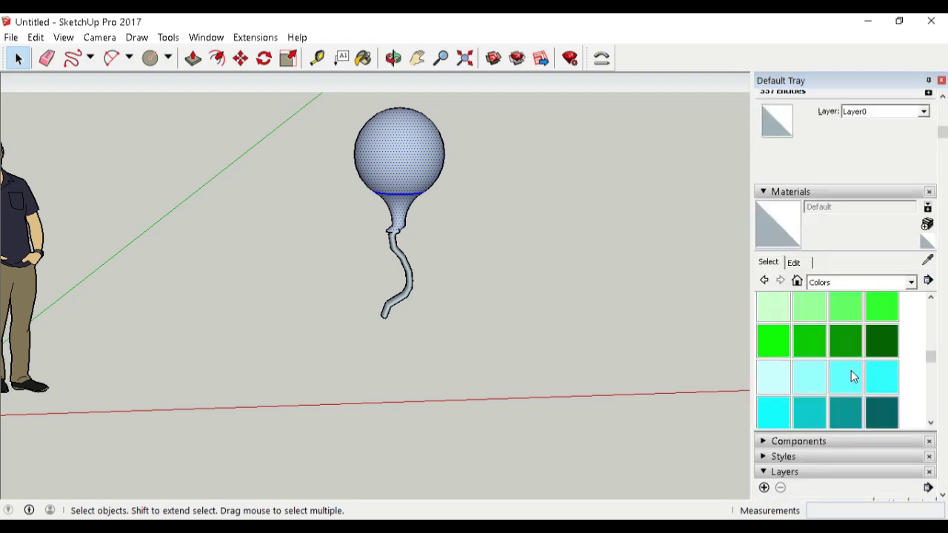
{"action": "left_click", "coordinate": [882, 306]}
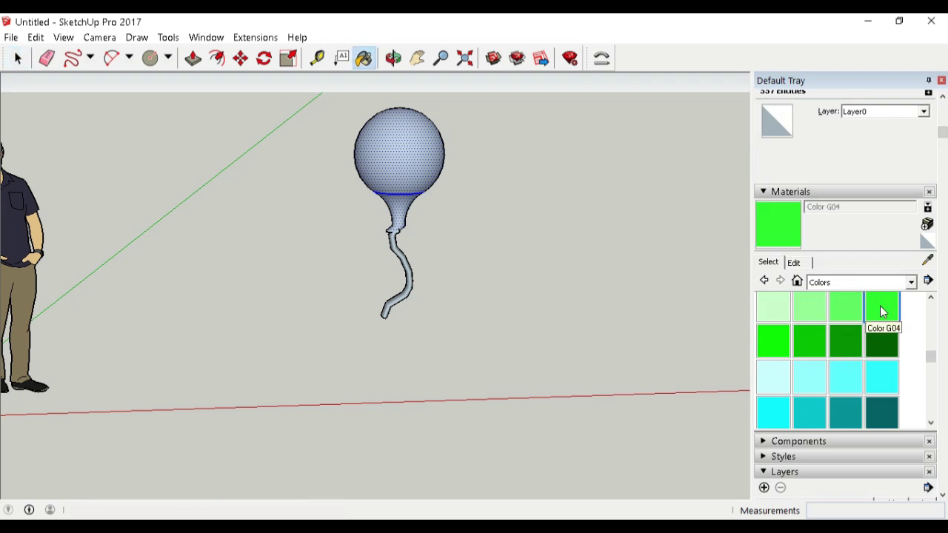
Step: Paint the sphere and neck with Color G04 and the string with cream Color C01
{"action": "left_click", "coordinate": [418, 148]}
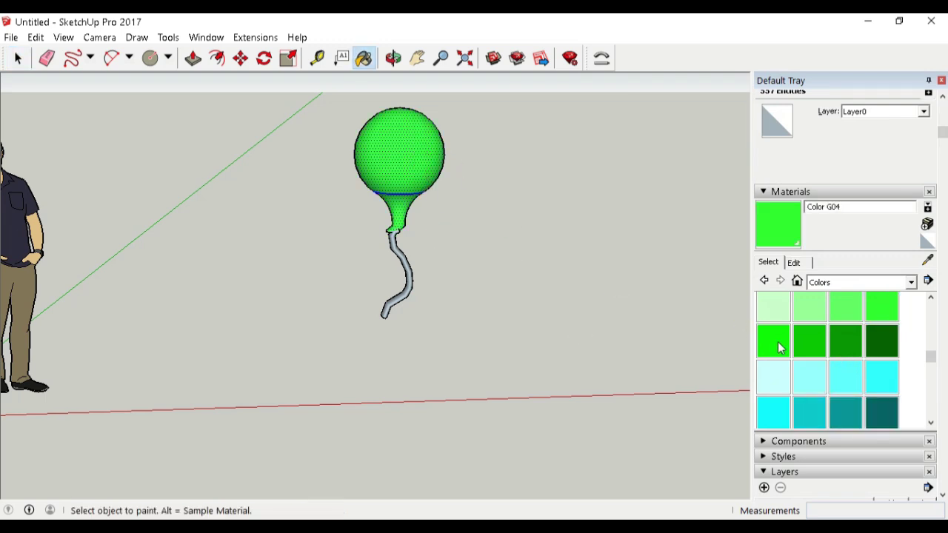
{"action": "scroll", "coordinate": [799, 326], "scroll_direction": "up", "scroll_amount": 3}
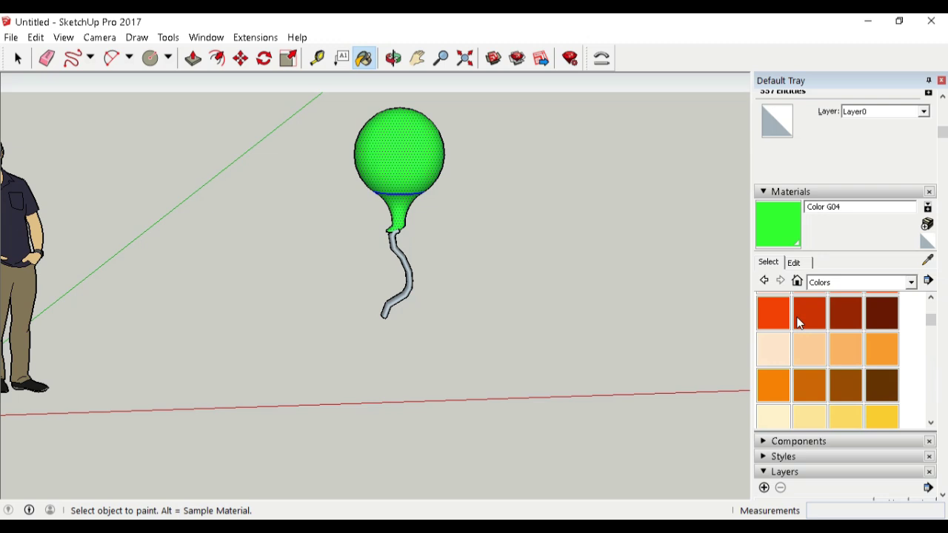
{"action": "left_click", "coordinate": [774, 349]}
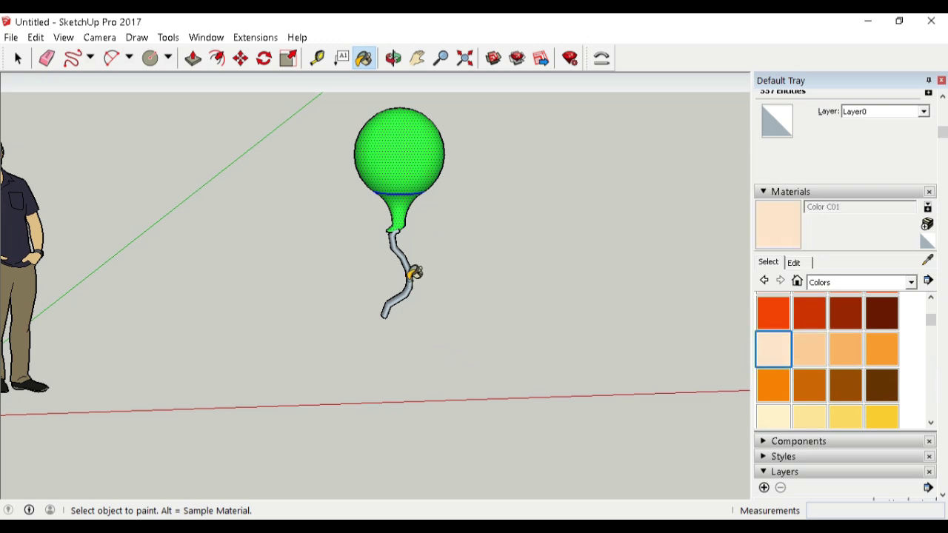
{"action": "left_click", "coordinate": [413, 272]}
{"action": "scroll", "coordinate": [509, 285], "scroll_direction": "down", "scroll_amount": 2}
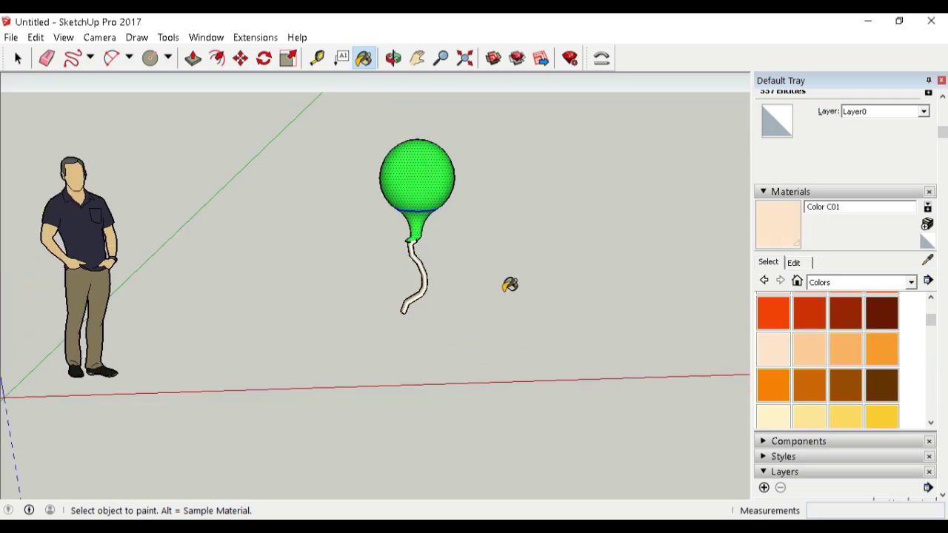
Step: Delete the edge line around the balloon's neck, then restore it with undo
{"action": "key", "text": "space"}
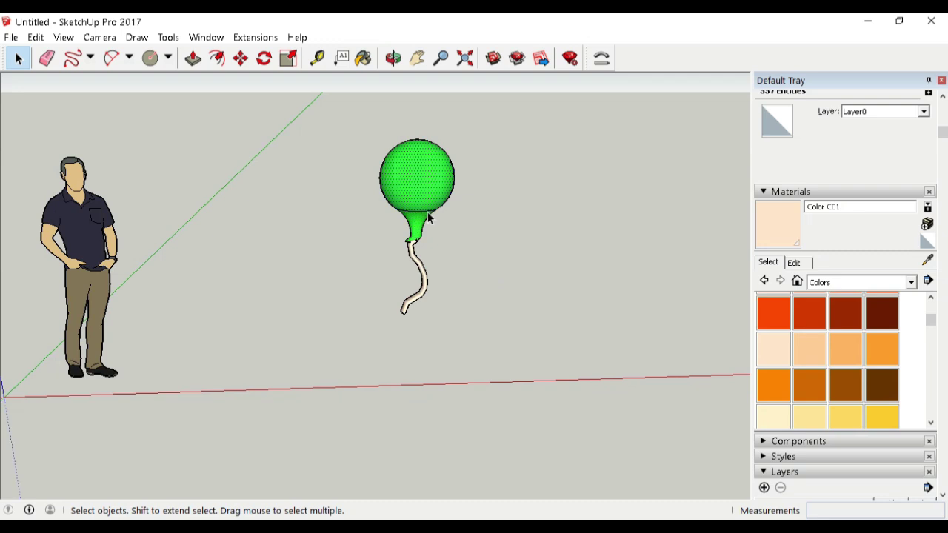
{"action": "left_click", "coordinate": [430, 219]}
{"action": "left_click", "coordinate": [426, 218]}
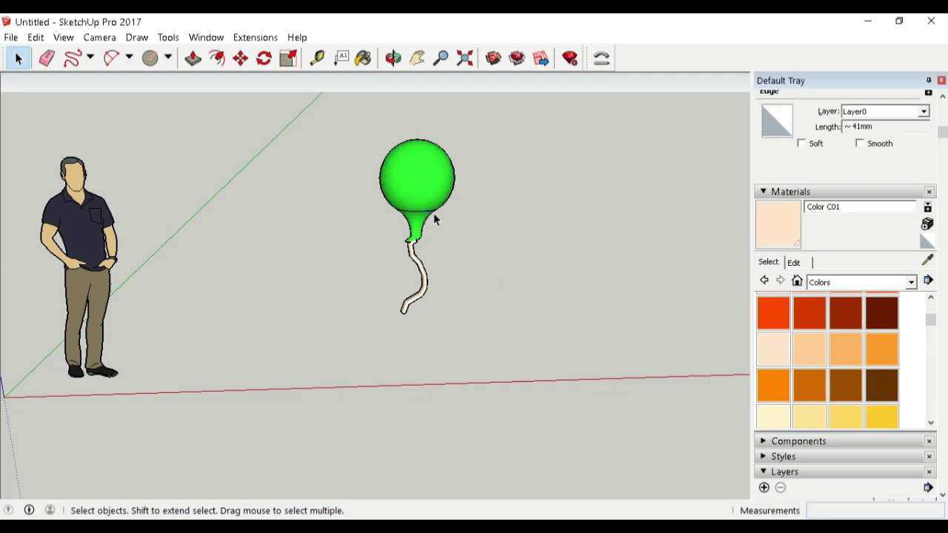
{"action": "scroll", "coordinate": [435, 219], "scroll_direction": "up", "scroll_amount": 1}
{"action": "scroll", "coordinate": [445, 215], "scroll_direction": "up", "scroll_amount": 2}
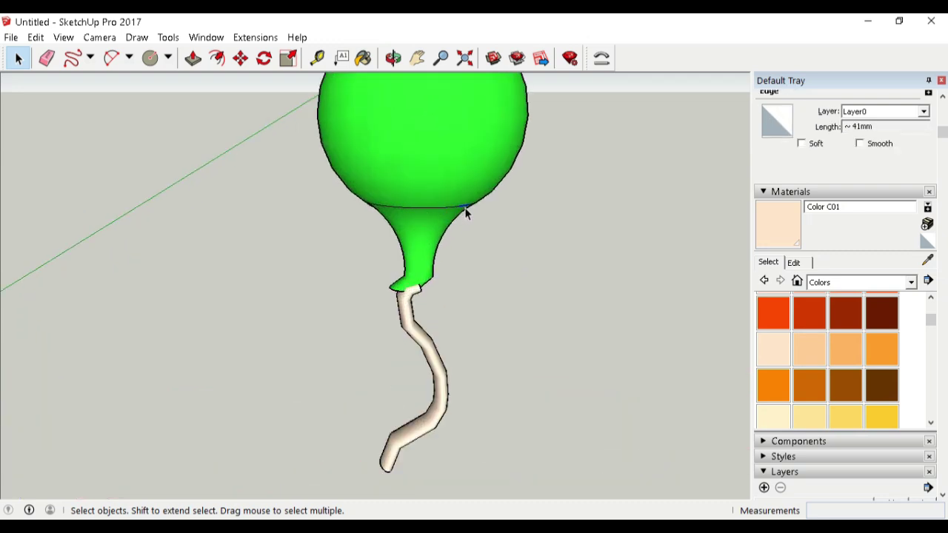
{"action": "key", "text": "Delete"}
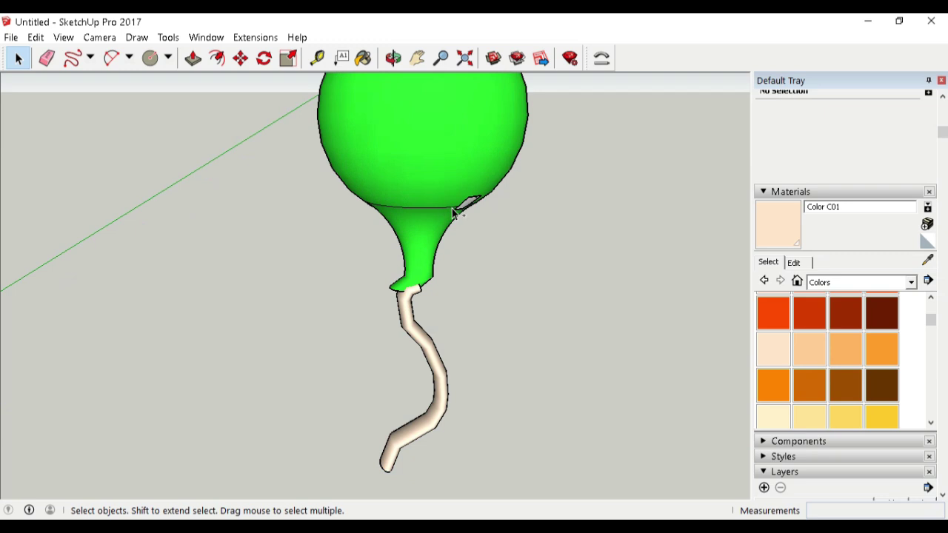
{"action": "key", "text": "ctrl+z"}
Step: Clear the neck edge selection and close the Default Tray to widen the model view
{"action": "left_click", "coordinate": [444, 213]}
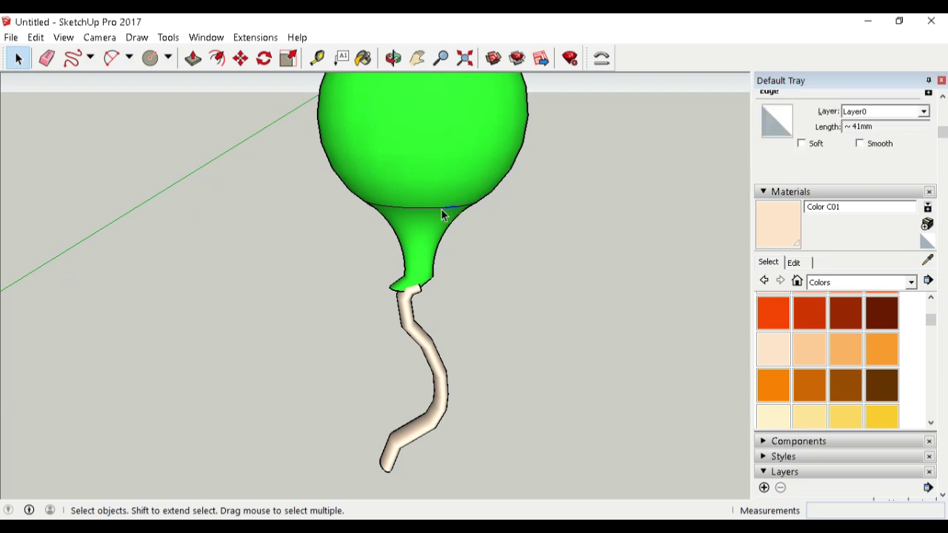
{"action": "key", "text": "Delete"}
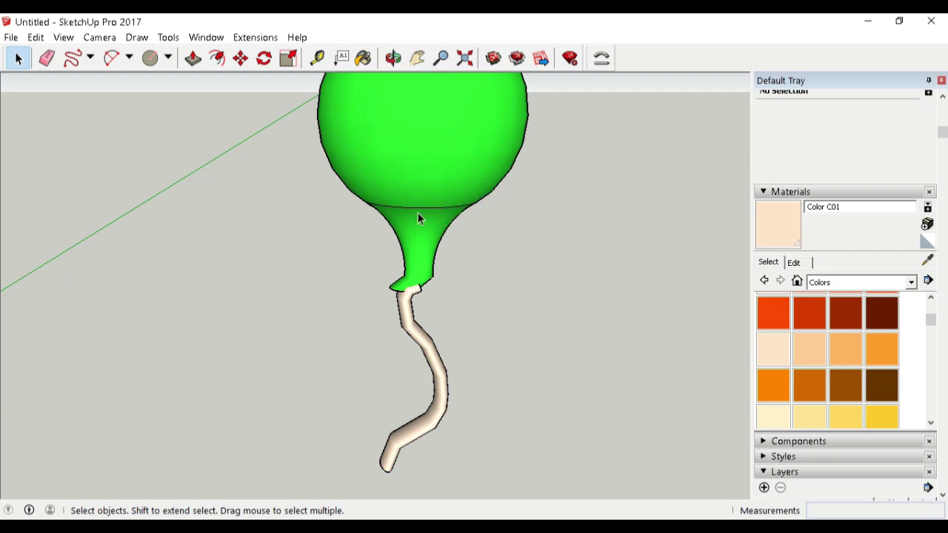
{"action": "scroll", "coordinate": [418, 213], "scroll_direction": "down", "scroll_amount": 3}
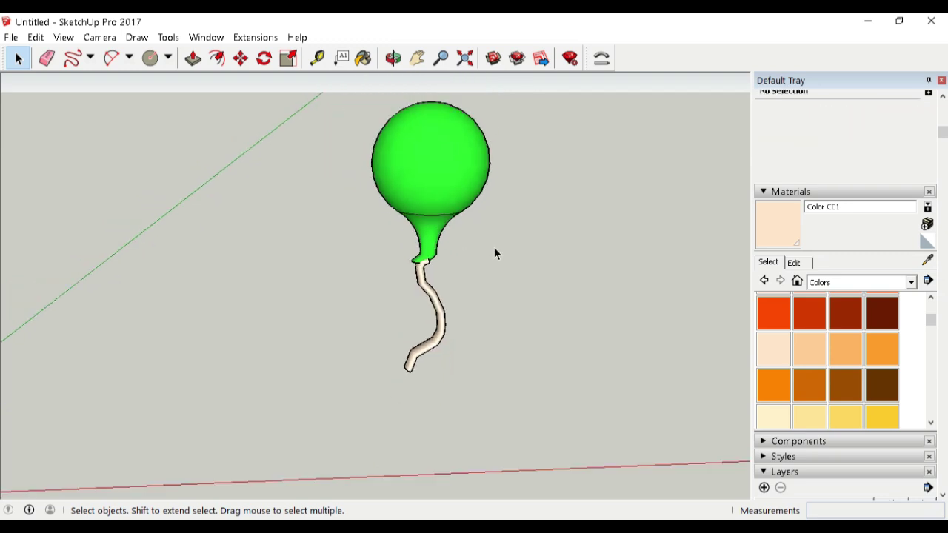
{"action": "left_click", "coordinate": [941, 81]}
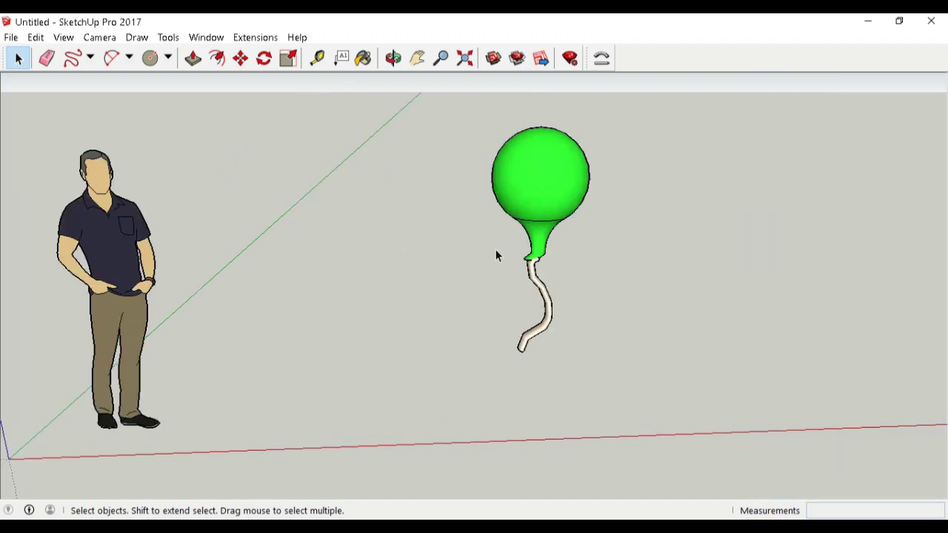
Step: Zoom, pan and orbit so the green balloon and the scale figure are framed side by side
{"action": "scroll", "coordinate": [496, 256], "scroll_direction": "up", "scroll_amount": 2}
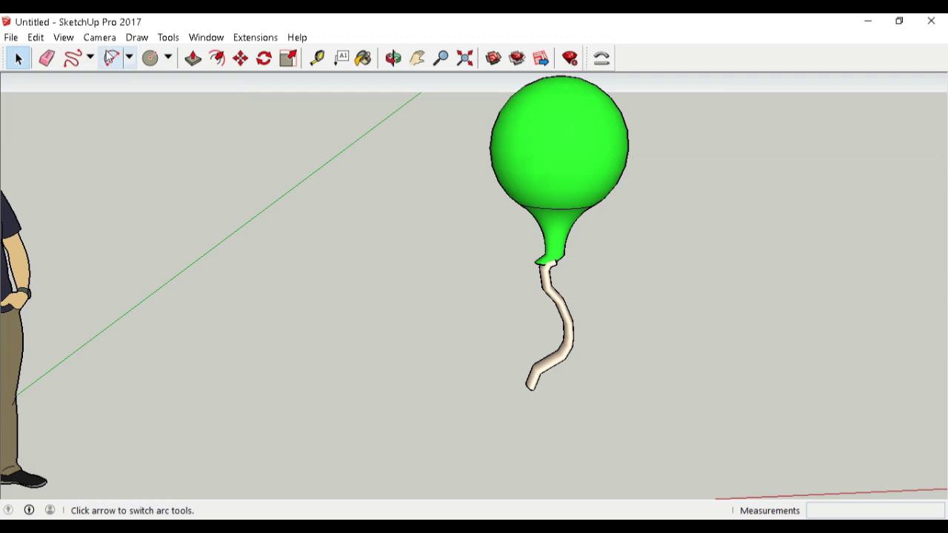
{"action": "key", "text": "h"}
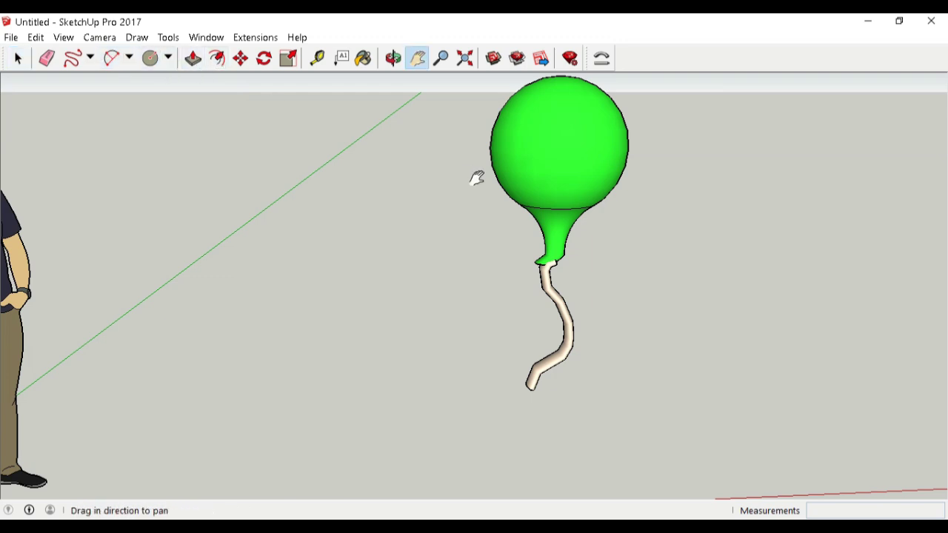
{"action": "left_click_drag", "start_coordinate": [476, 178], "coordinate": [346, 204]}
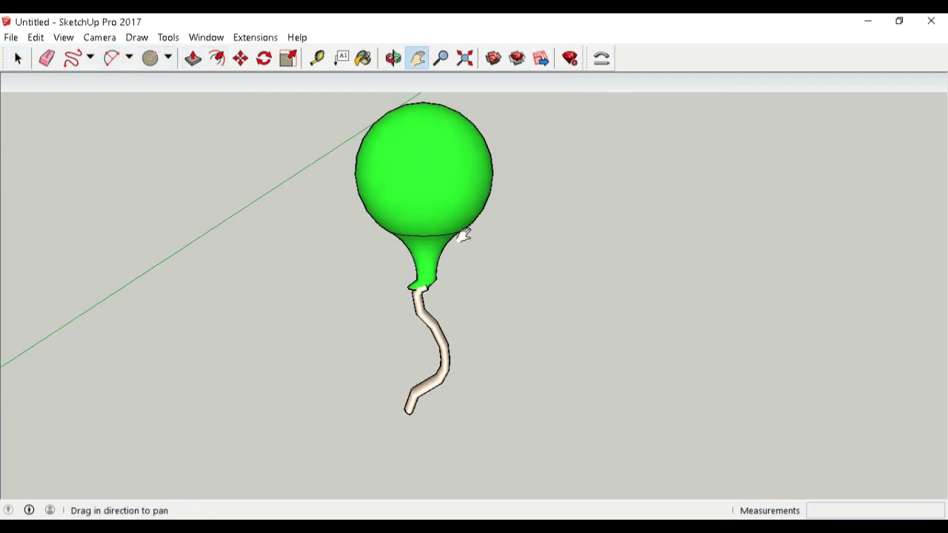
{"action": "left_click", "coordinate": [393, 58]}
{"action": "mouse_move", "coordinate": [482, 225]}
{"action": "left_mouse_down"}
{"action": "mouse_move", "coordinate": [629, 283]}
{"action": "mouse_move", "coordinate": [810, 275]}
{"action": "mouse_move", "coordinate": [474, 326]}
{"action": "mouse_move", "coordinate": [328, 250]}
{"action": "mouse_move", "coordinate": [173, 282]}
{"action": "left_mouse_up"}
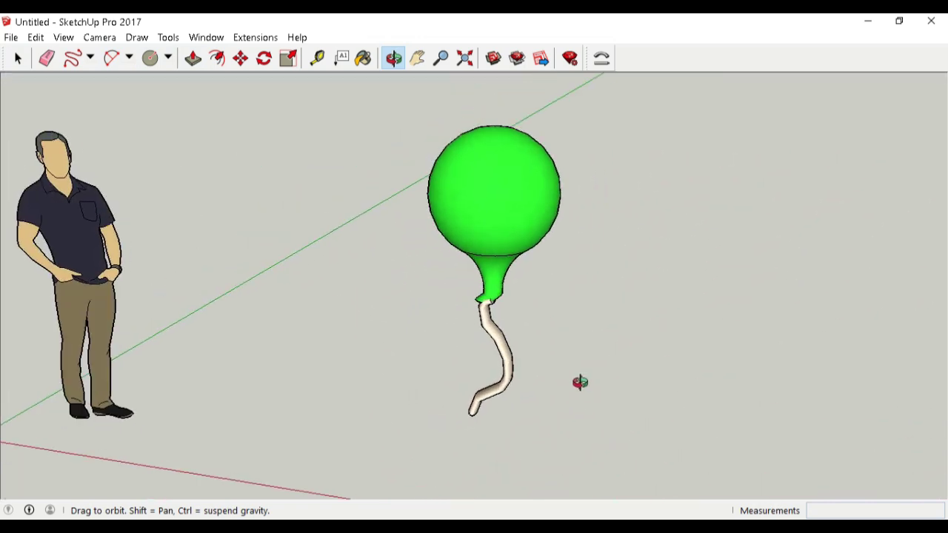
{"action": "mouse_move", "coordinate": [580, 383]}
{"action": "left_mouse_down"}
{"action": "mouse_move", "coordinate": [537, 356]}
{"action": "mouse_move", "coordinate": [599, 351]}
{"action": "left_mouse_up"}
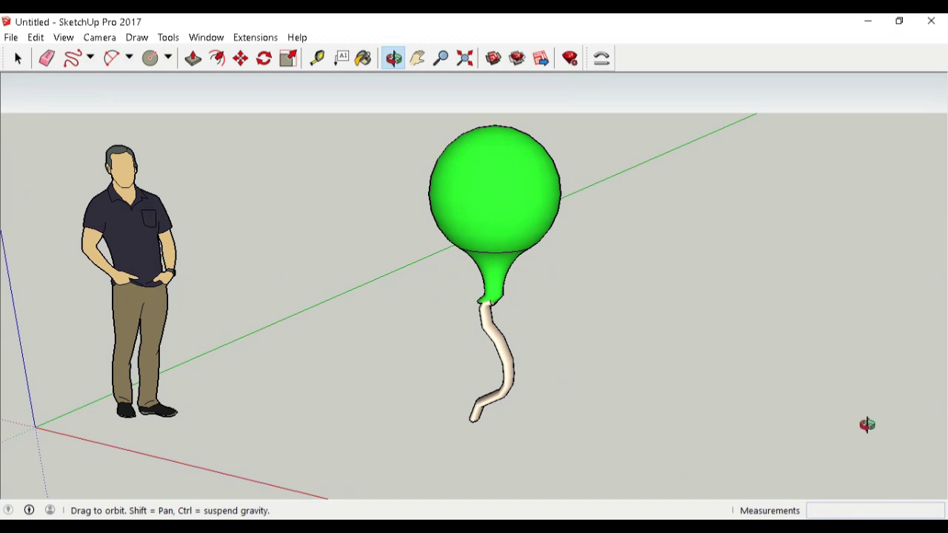
{"action": "scroll", "coordinate": [693, 361], "scroll_direction": "down", "scroll_amount": 1}
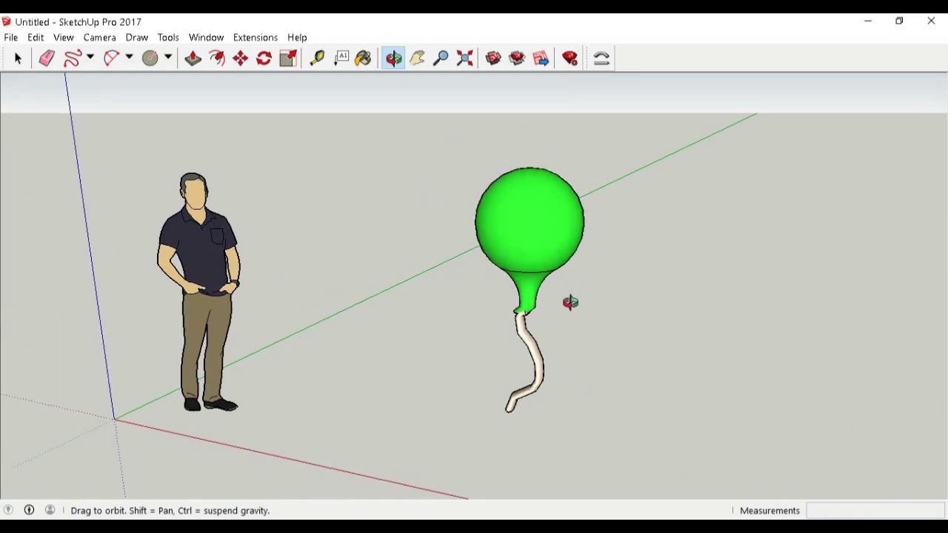
{"action": "left_click", "coordinate": [417, 58]}
{"action": "left_click_drag", "start_coordinate": [461, 127], "coordinate": [450, 111]}
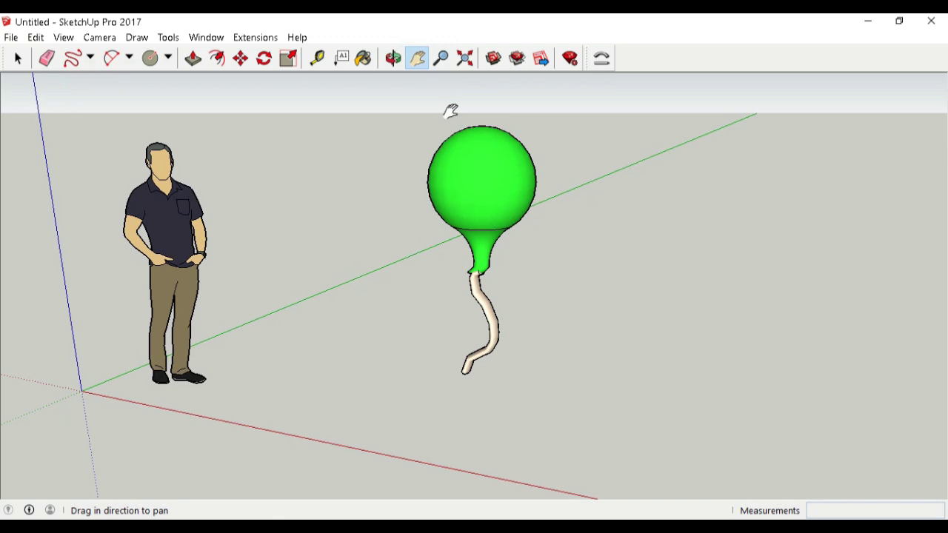